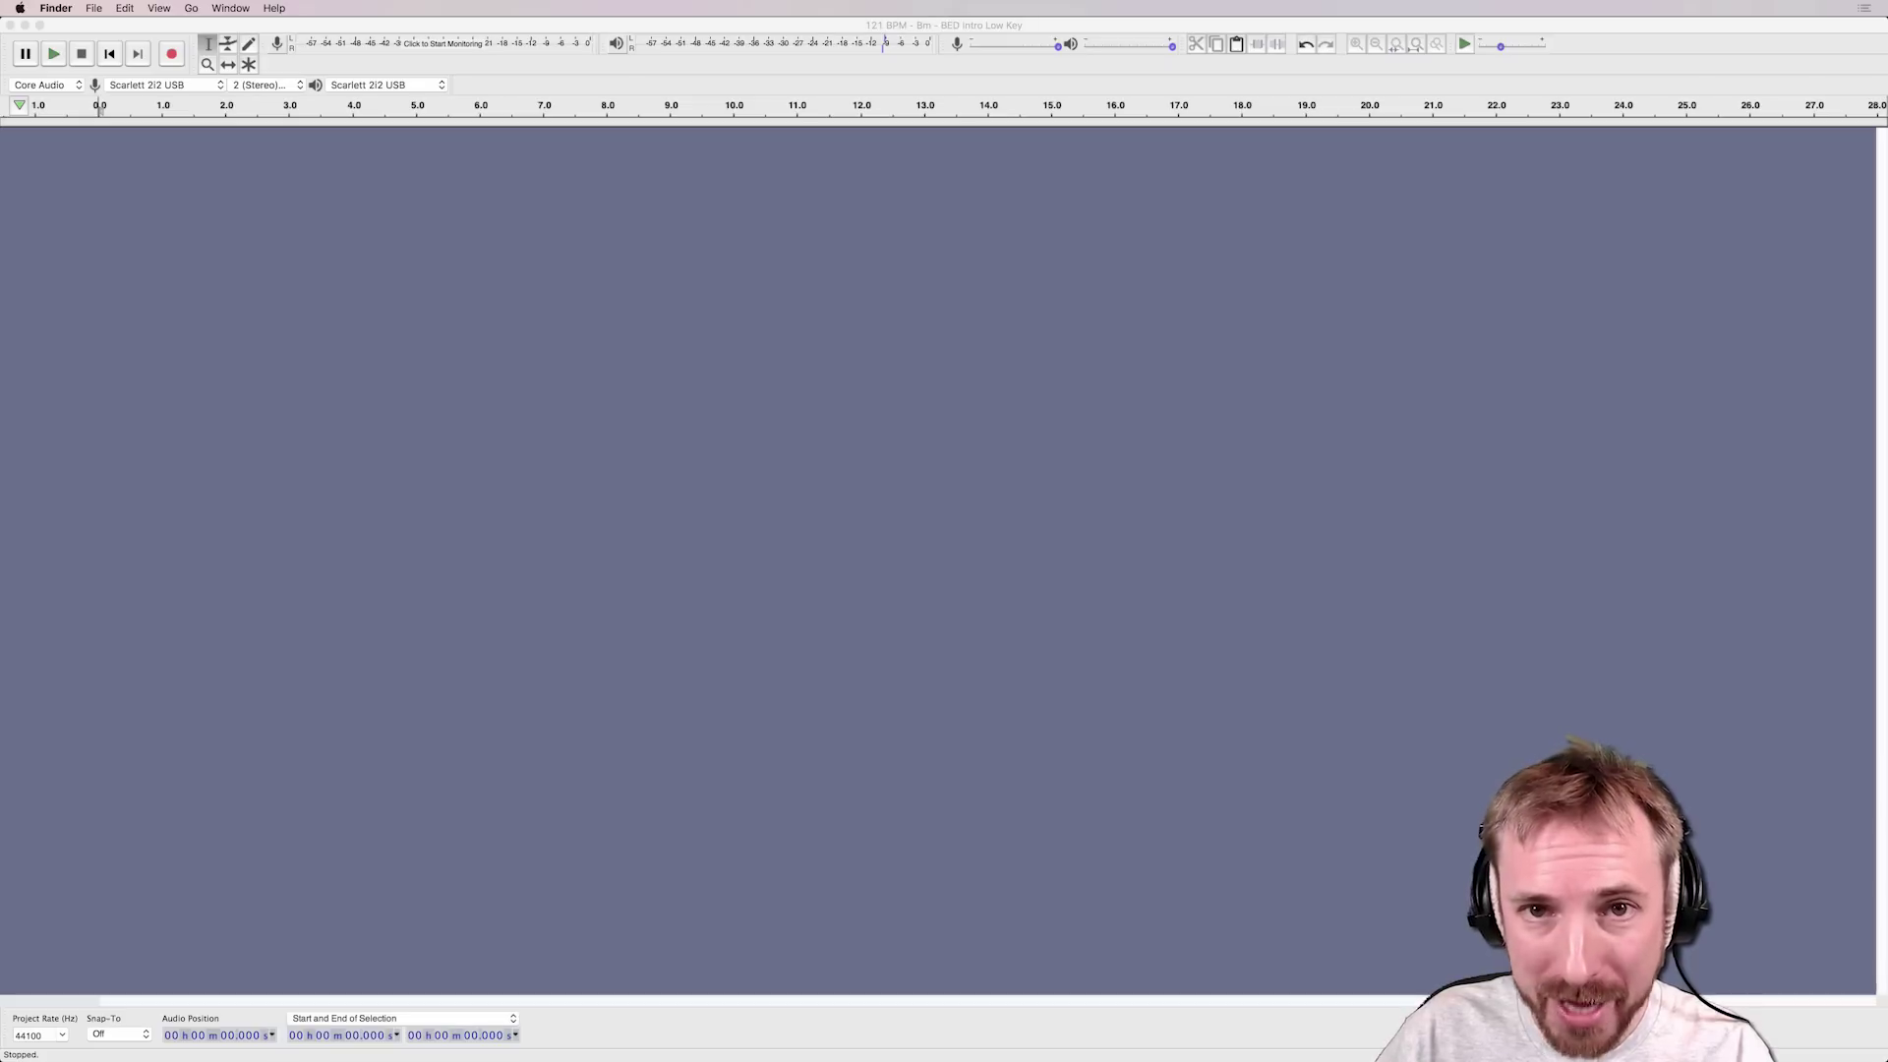
Step: Import the drum loop as a copy and delete its 3.45–4.15 s section
left_click_drag(945, 590, 916, 381)
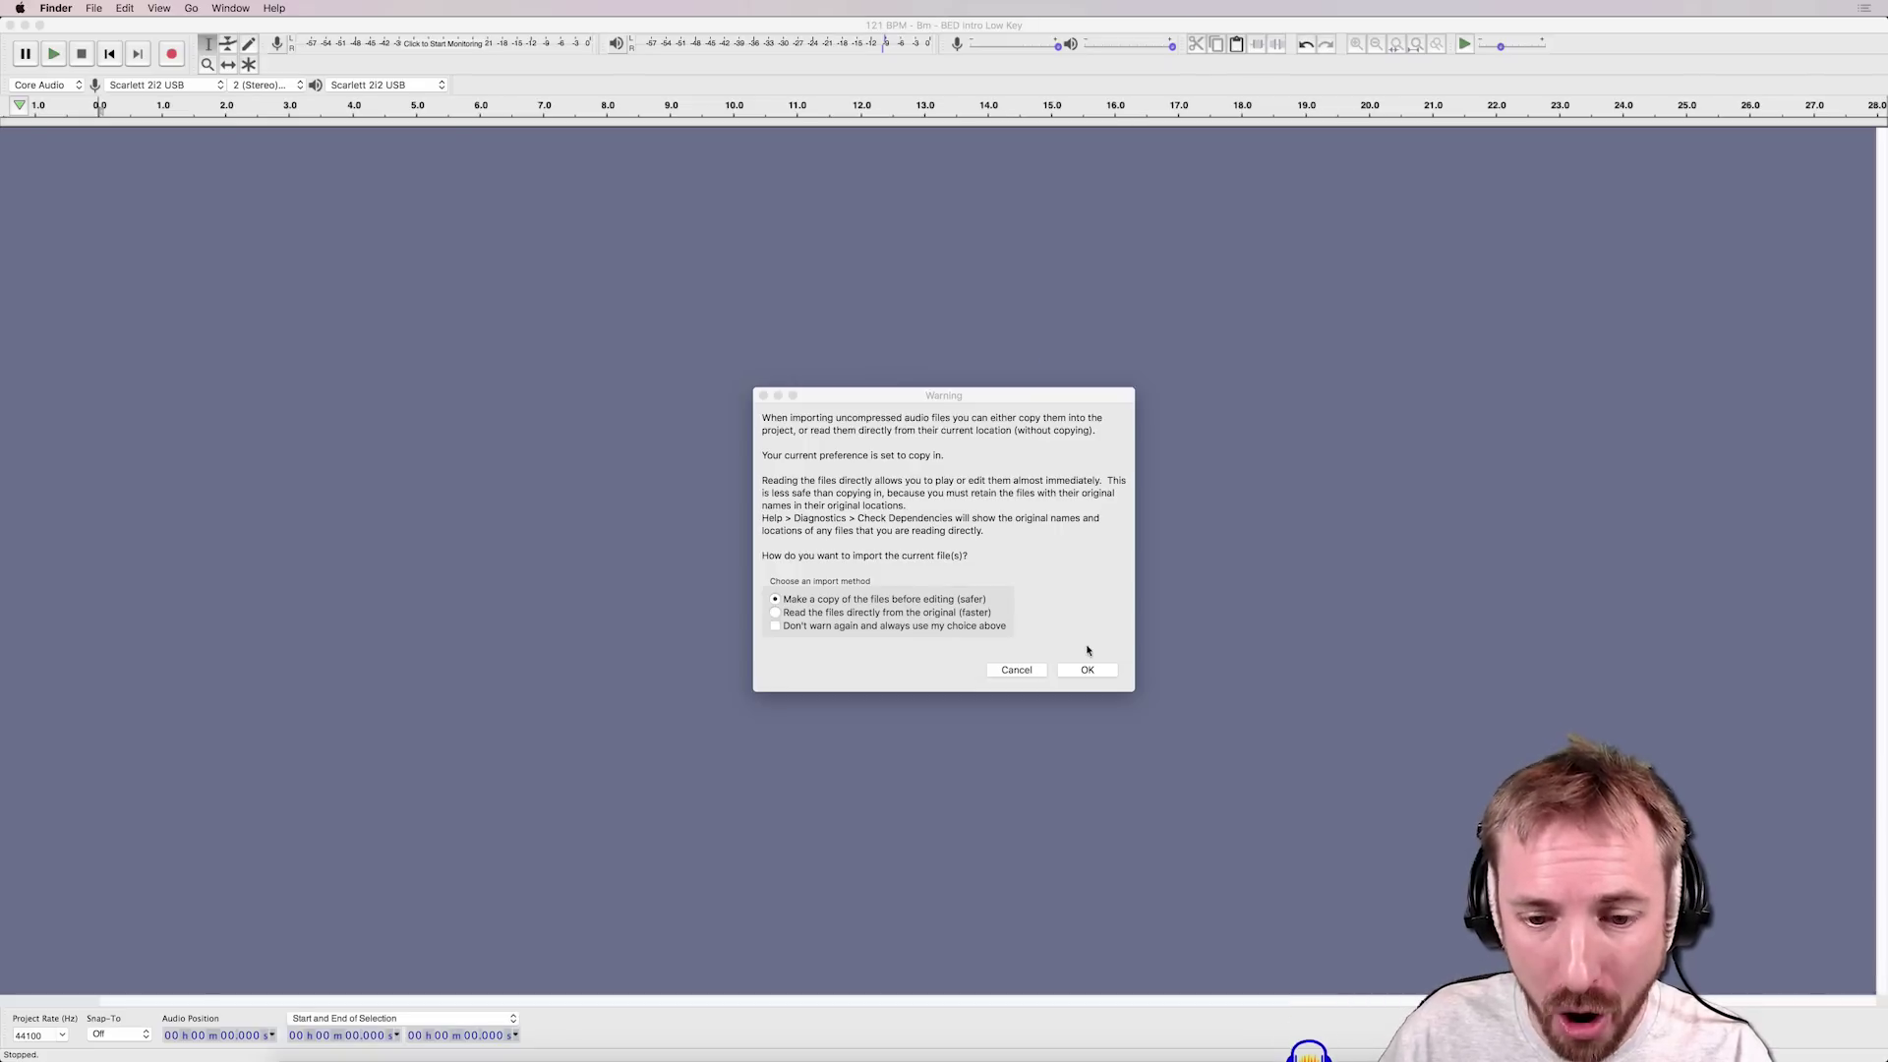
left_click(1088, 670)
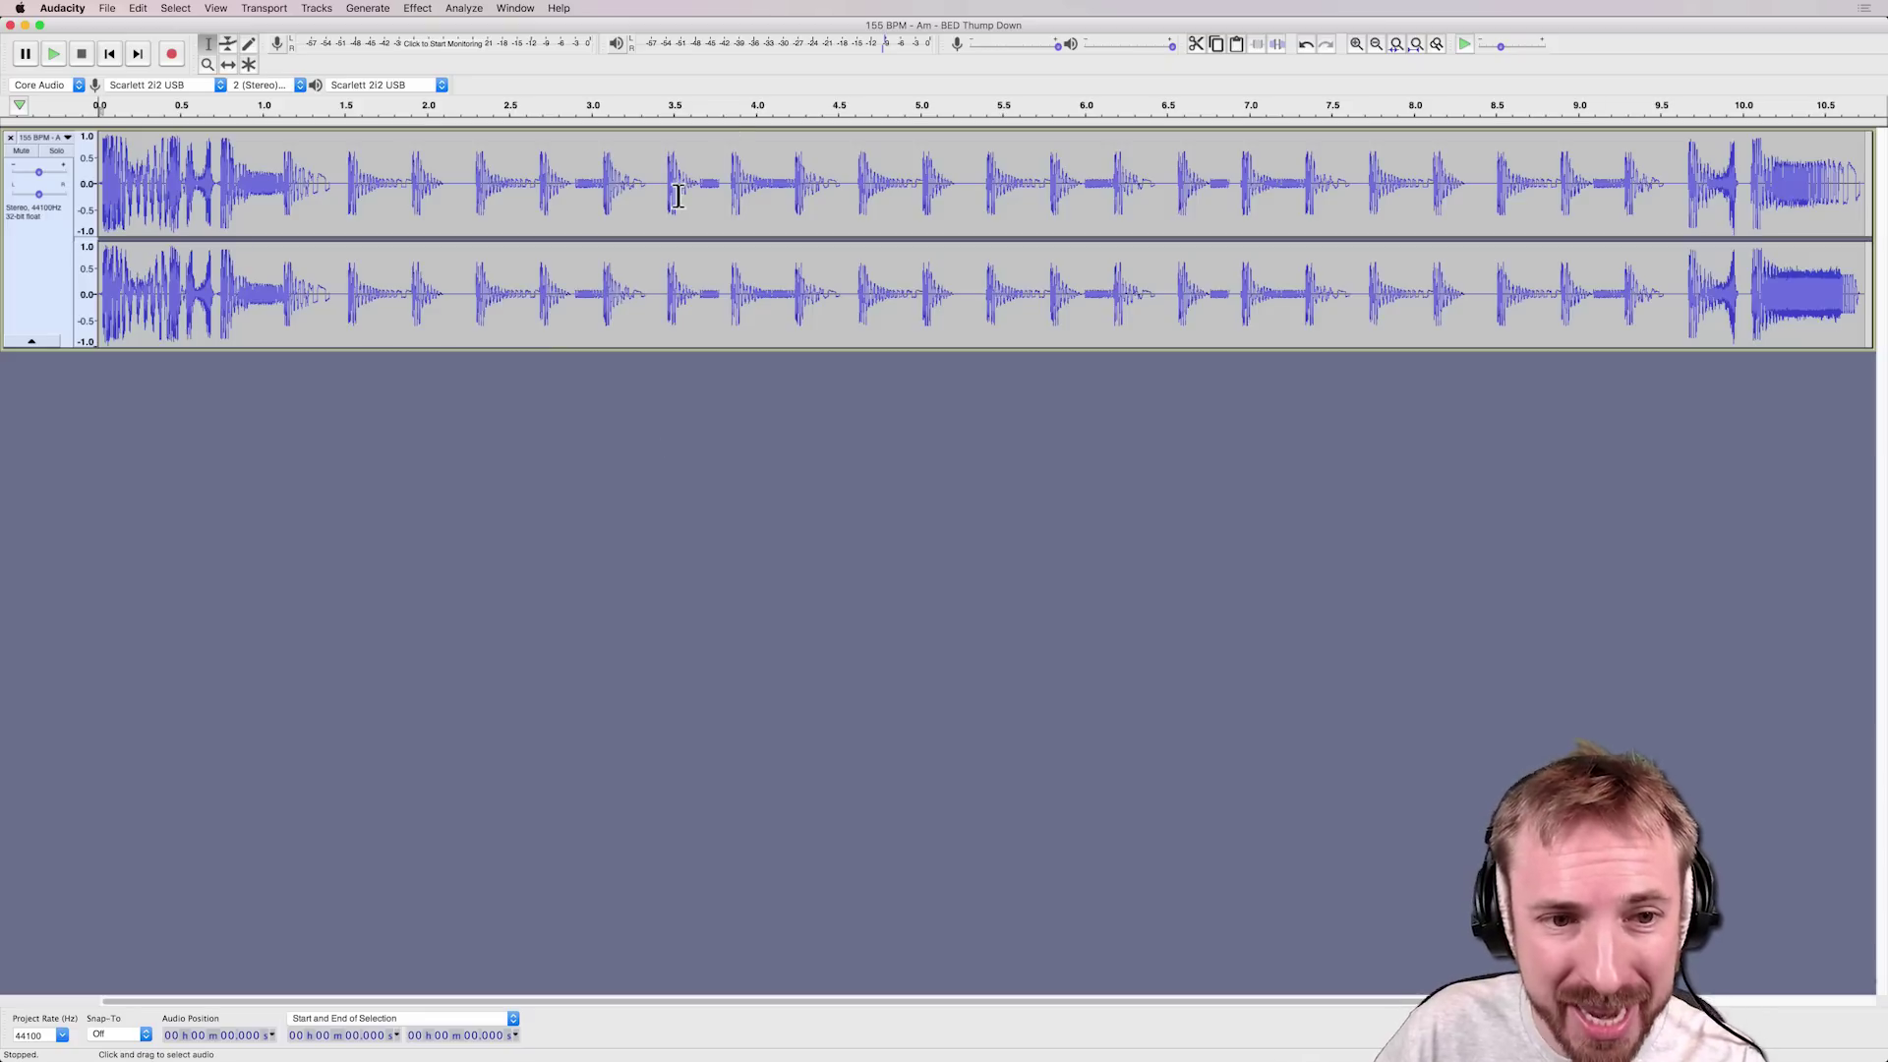
left_click_drag(668, 195, 787, 198)
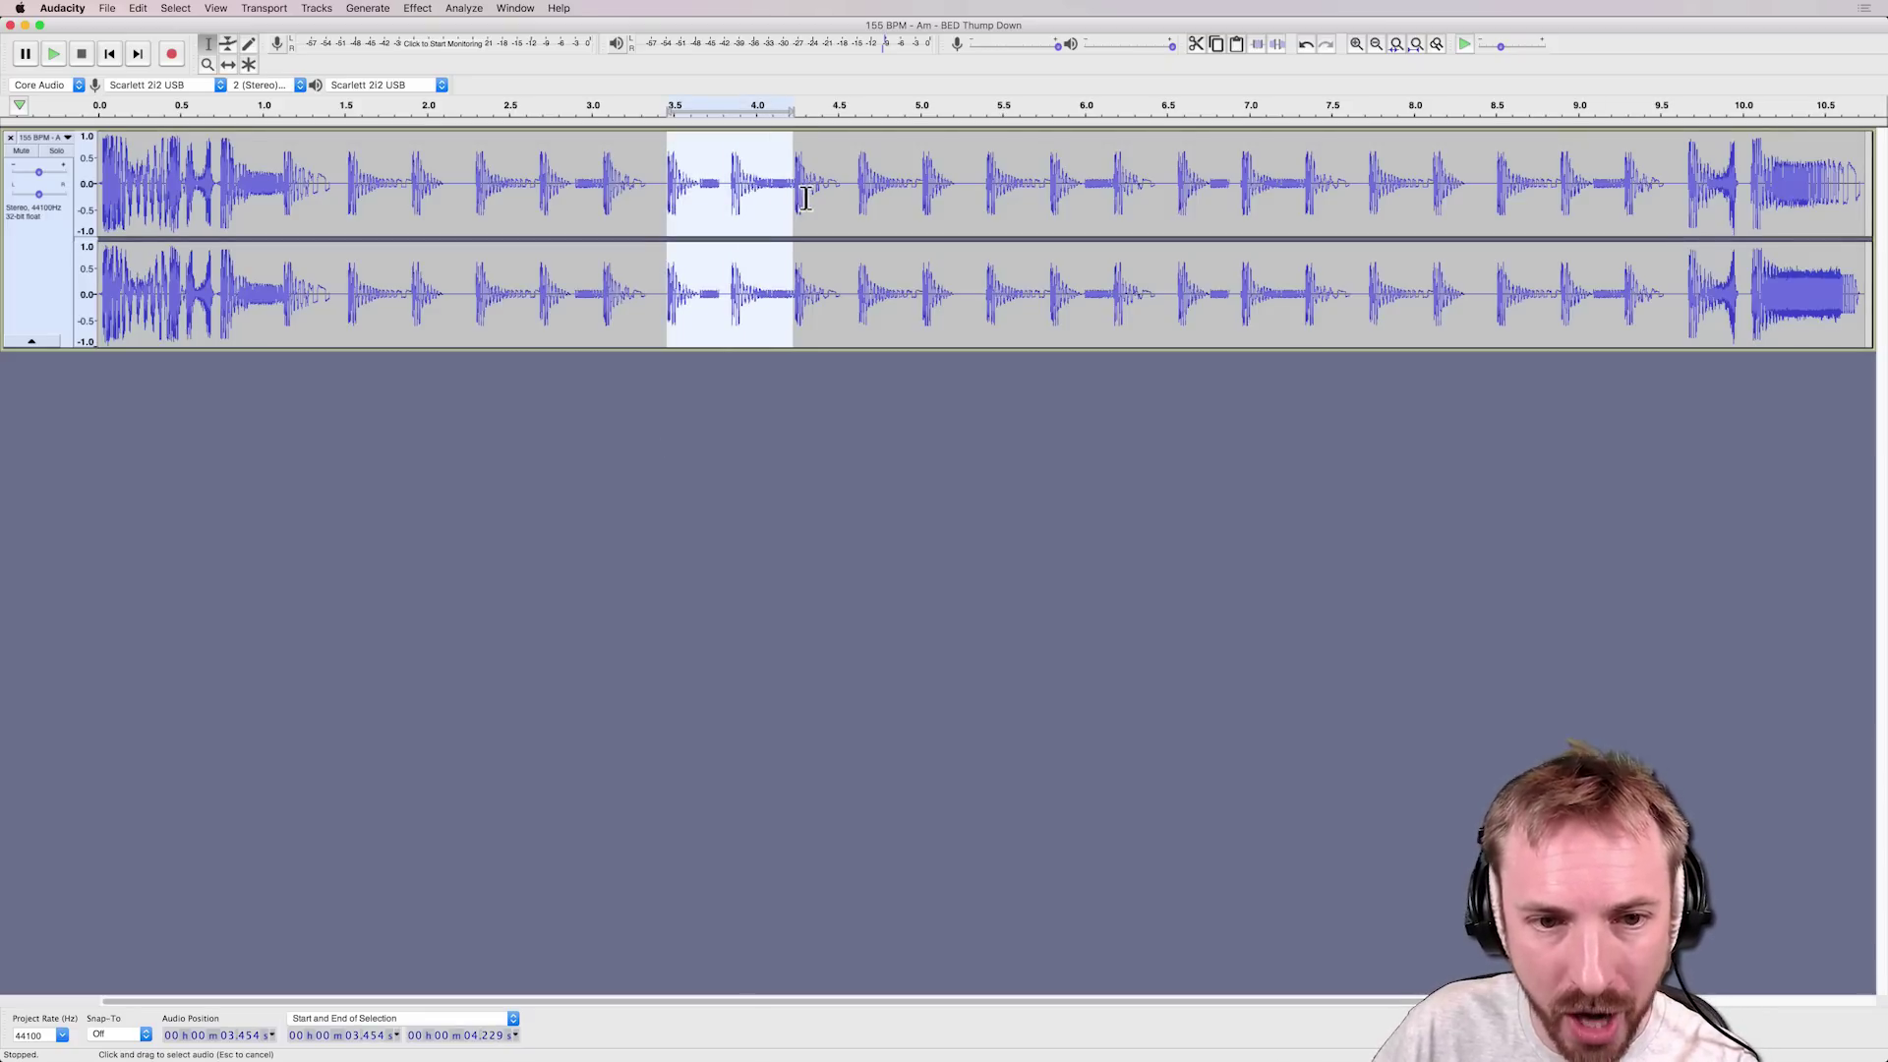
key("Delete")
left_click(734, 205)
Step: Shift the clip to start around 1.45 s and lower its volume envelope
left_click(229, 64)
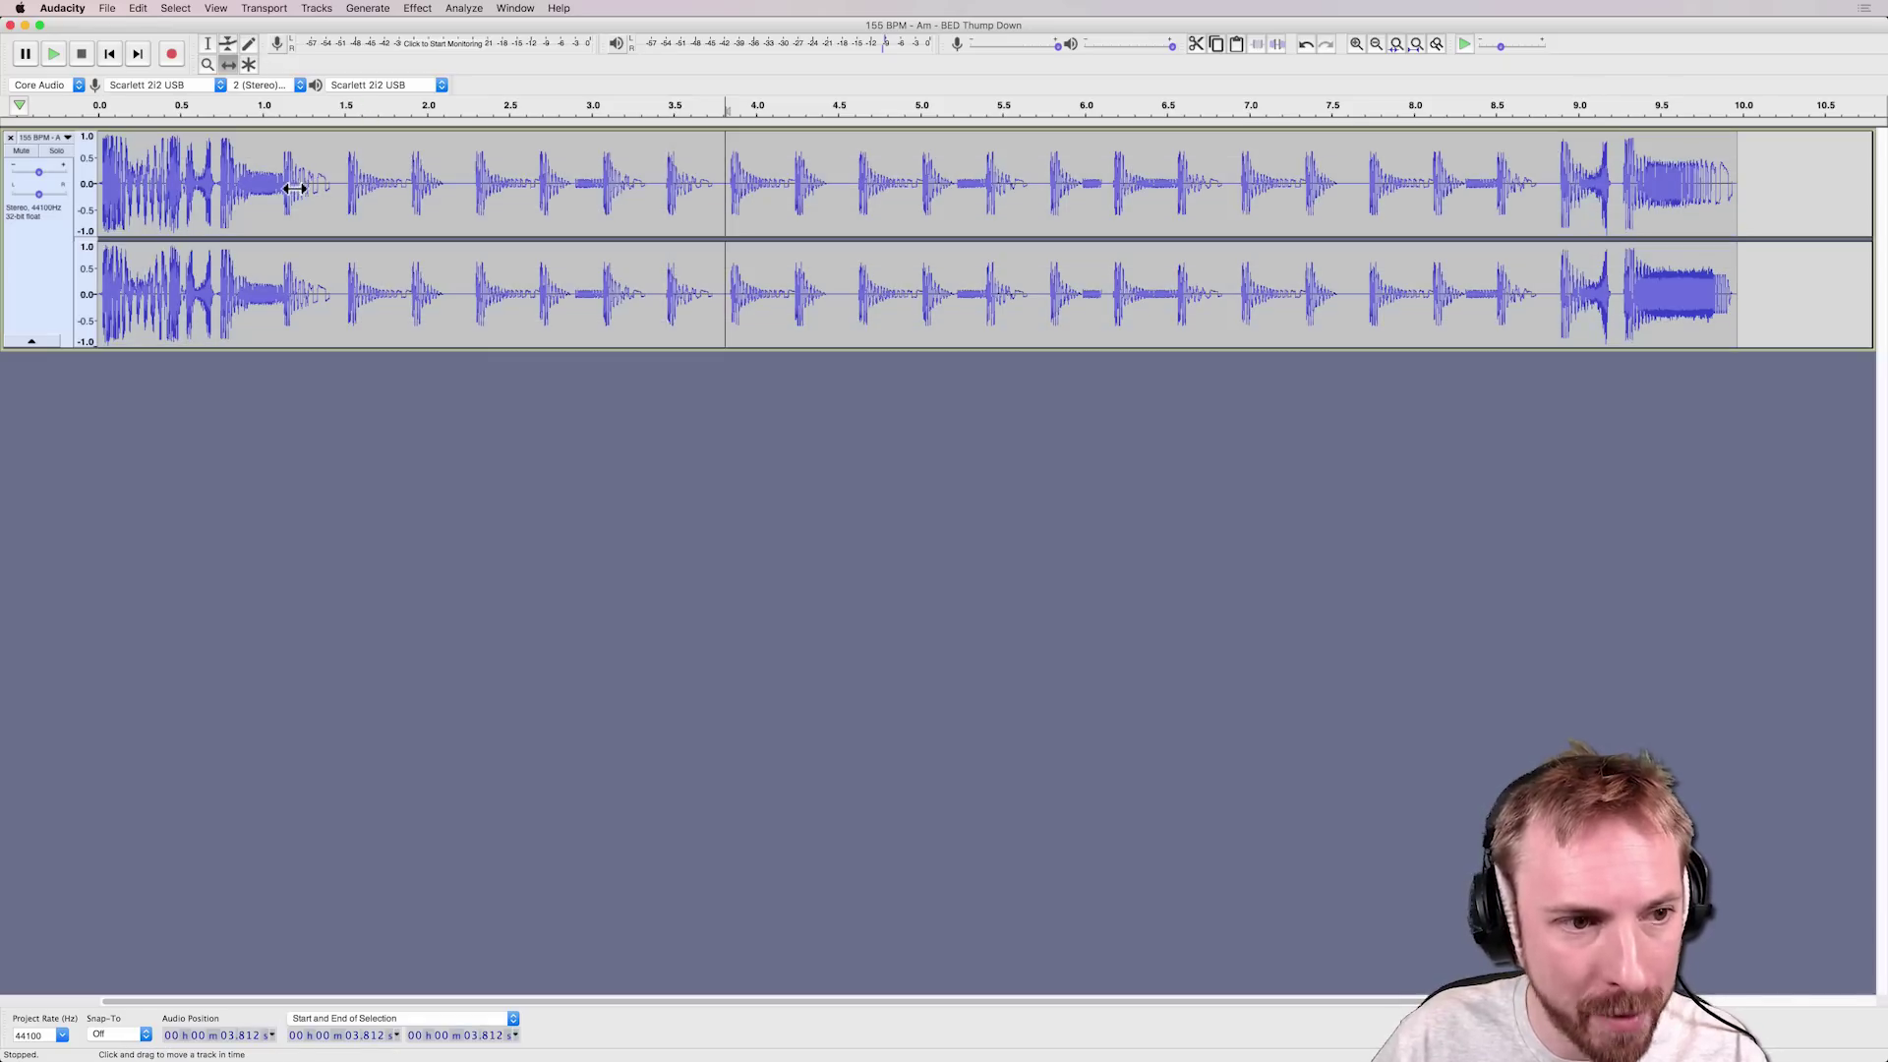
left_click_drag(296, 189, 534, 190)
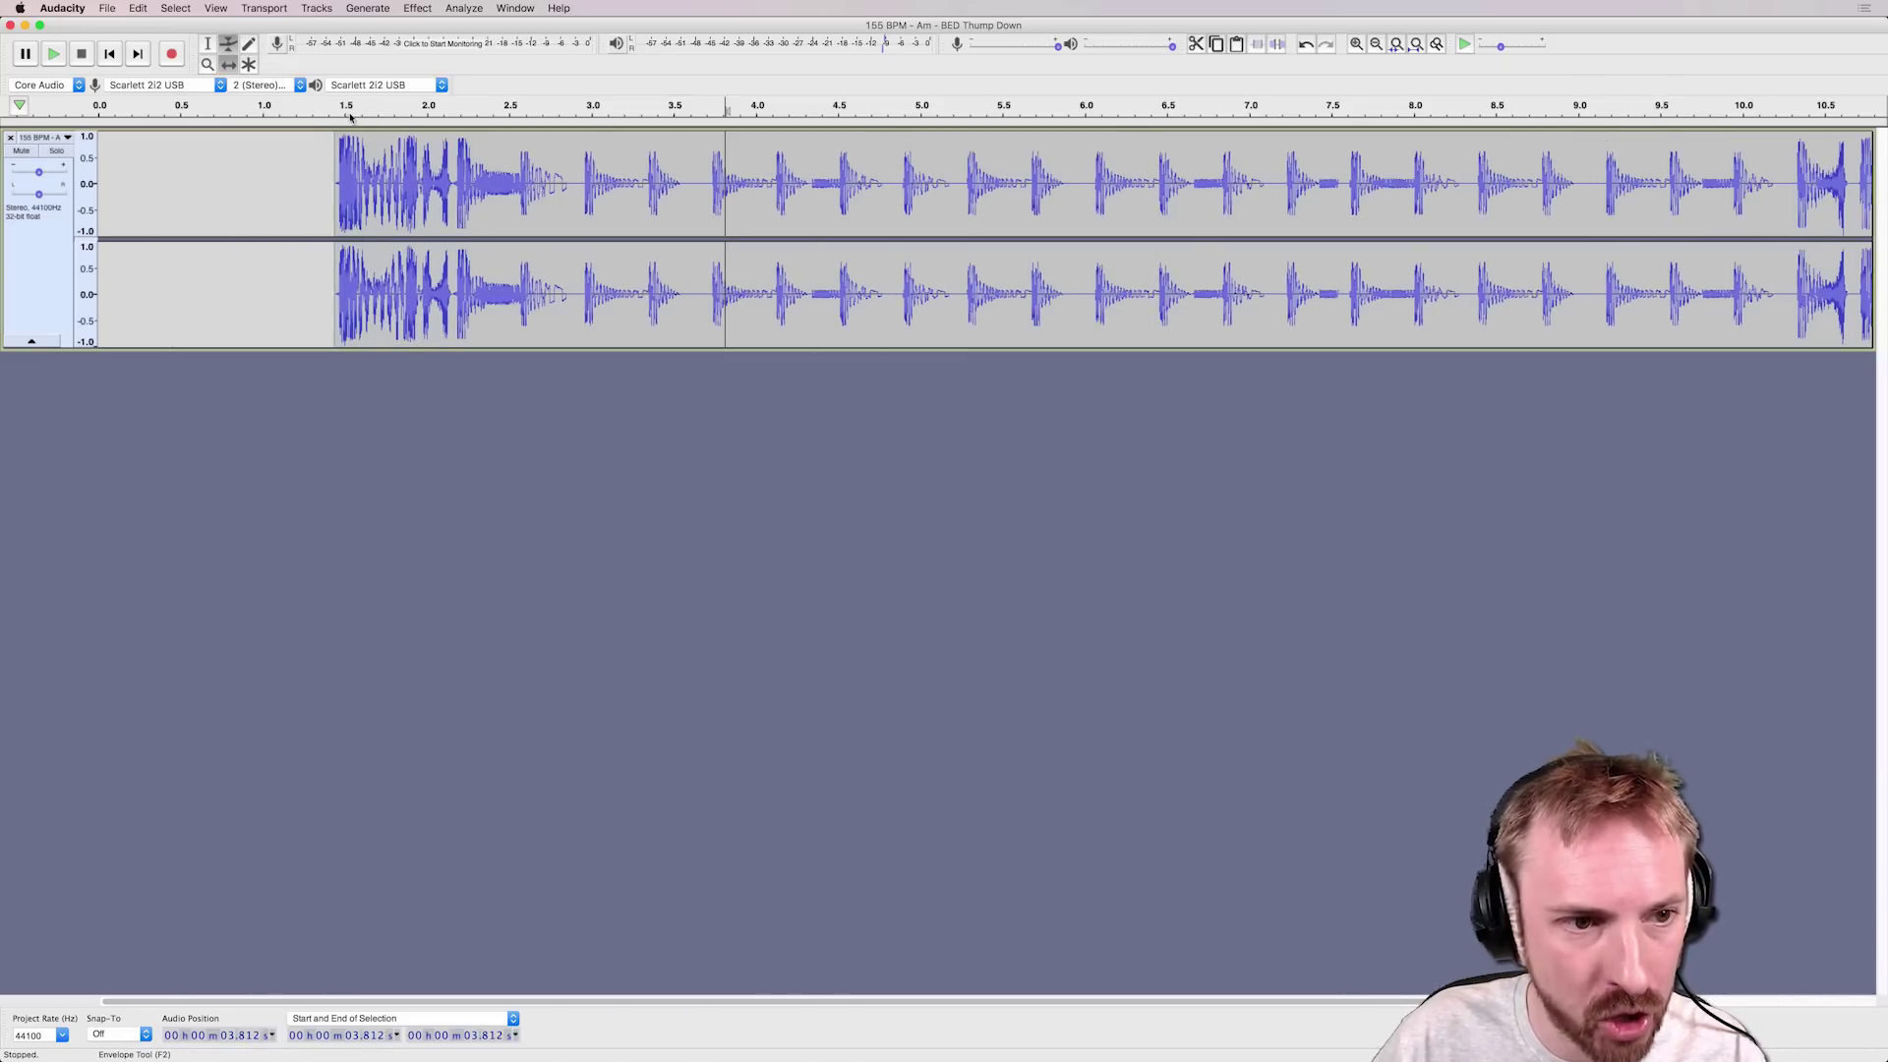
left_click(249, 44)
left_click_drag(406, 137, 406, 162)
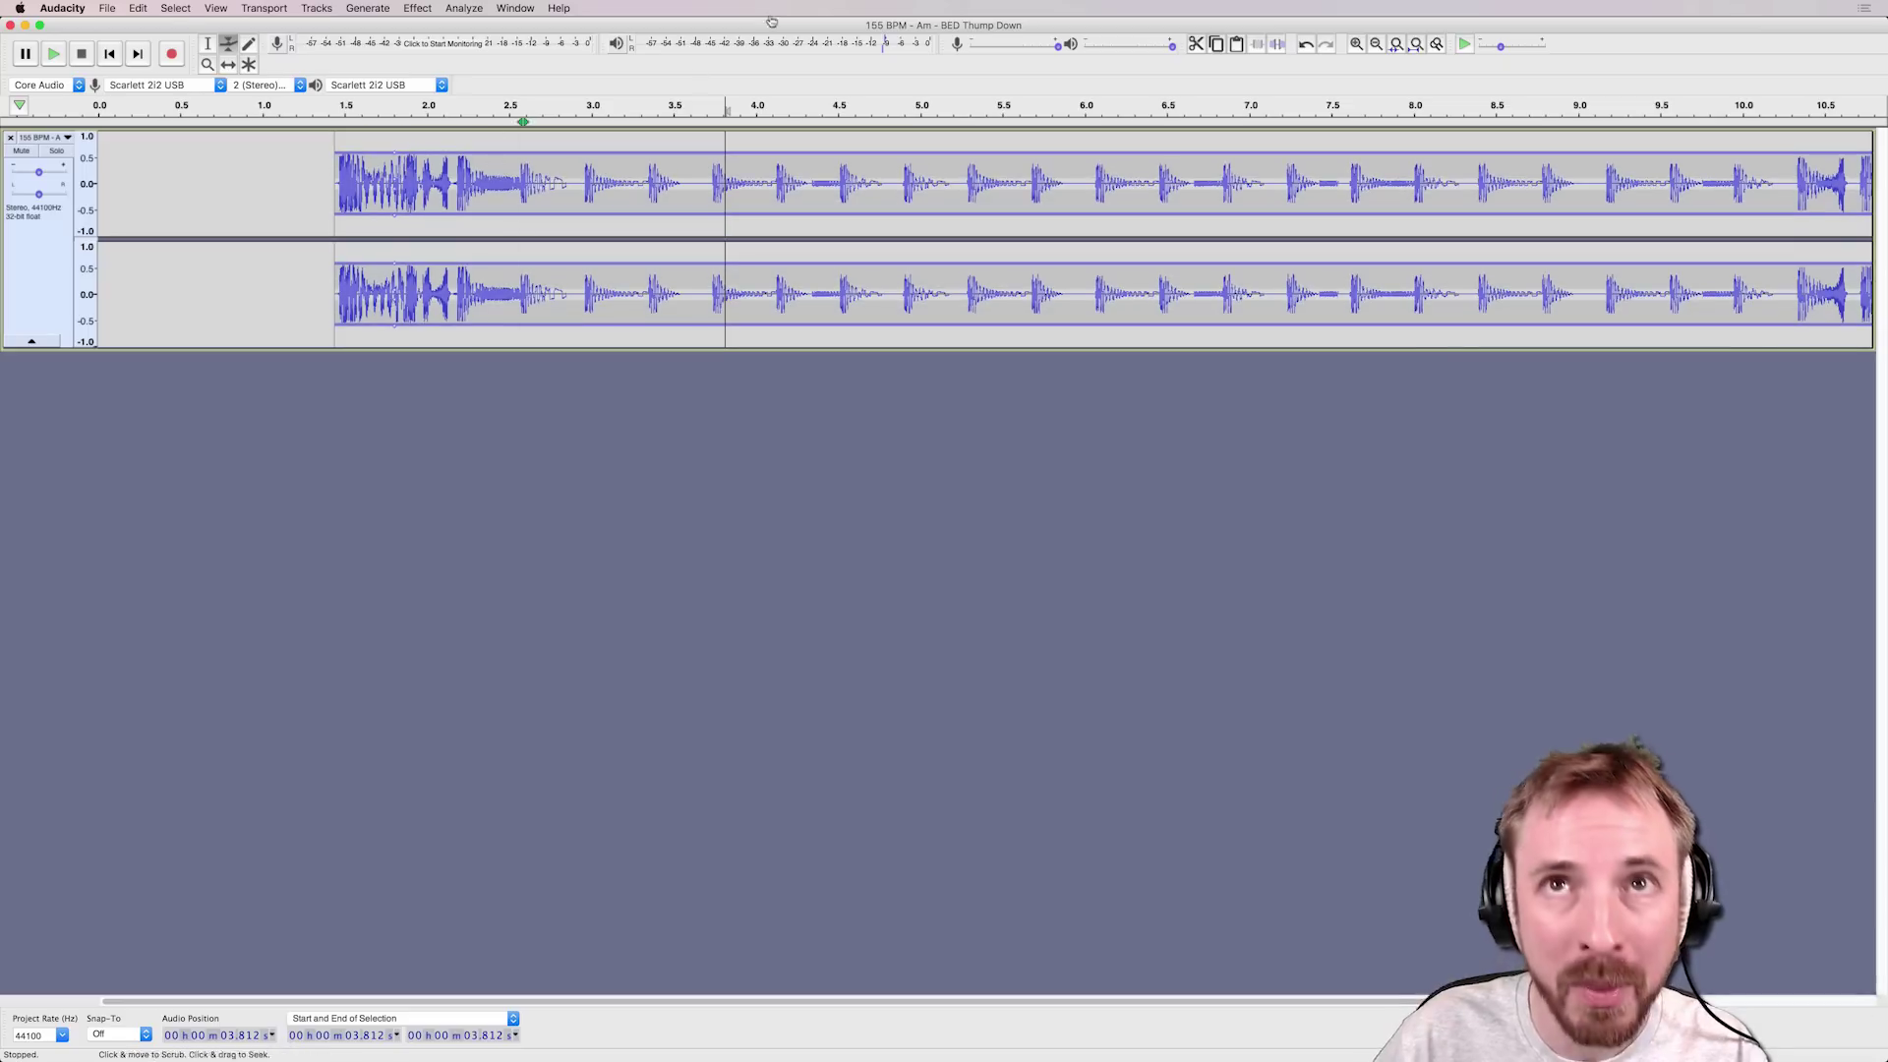
key("super+Tab")
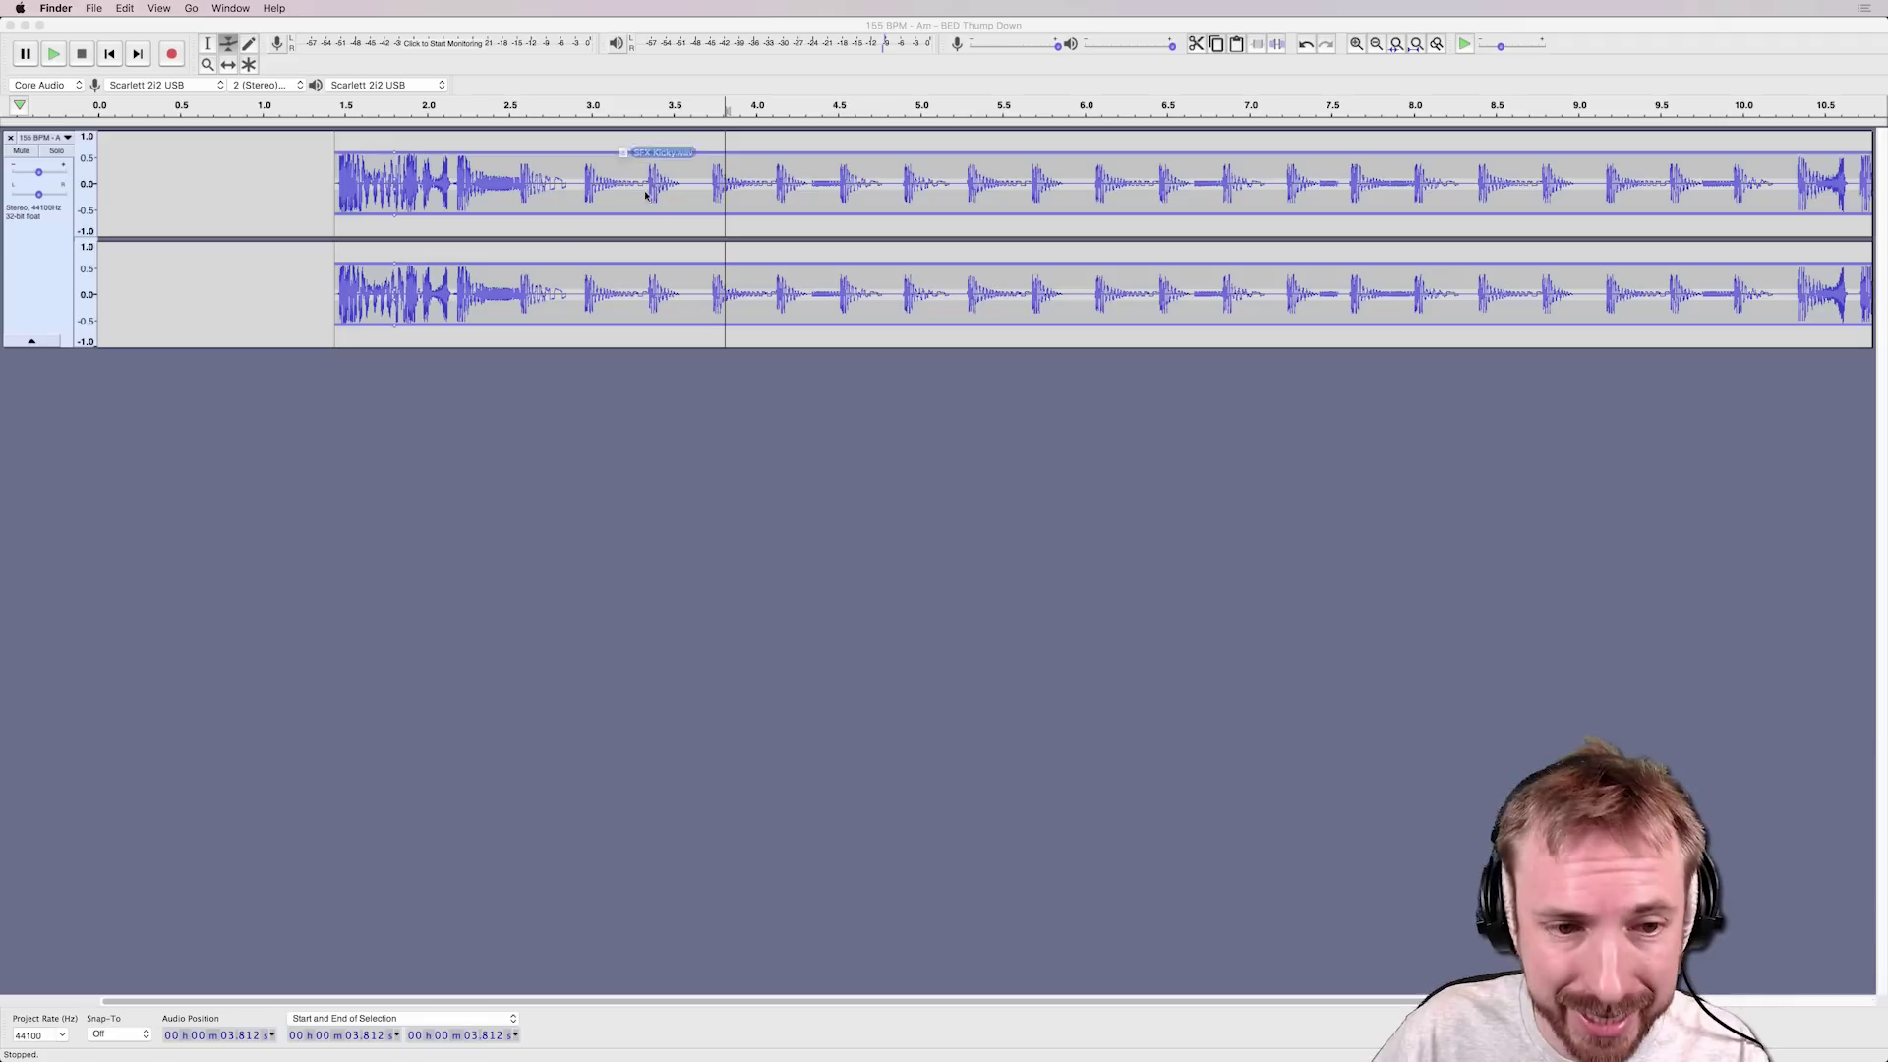
Step: Import the kick sound effect as a copy and slide its clip to about 1 s
left_click_drag(626, 200, 517, 404)
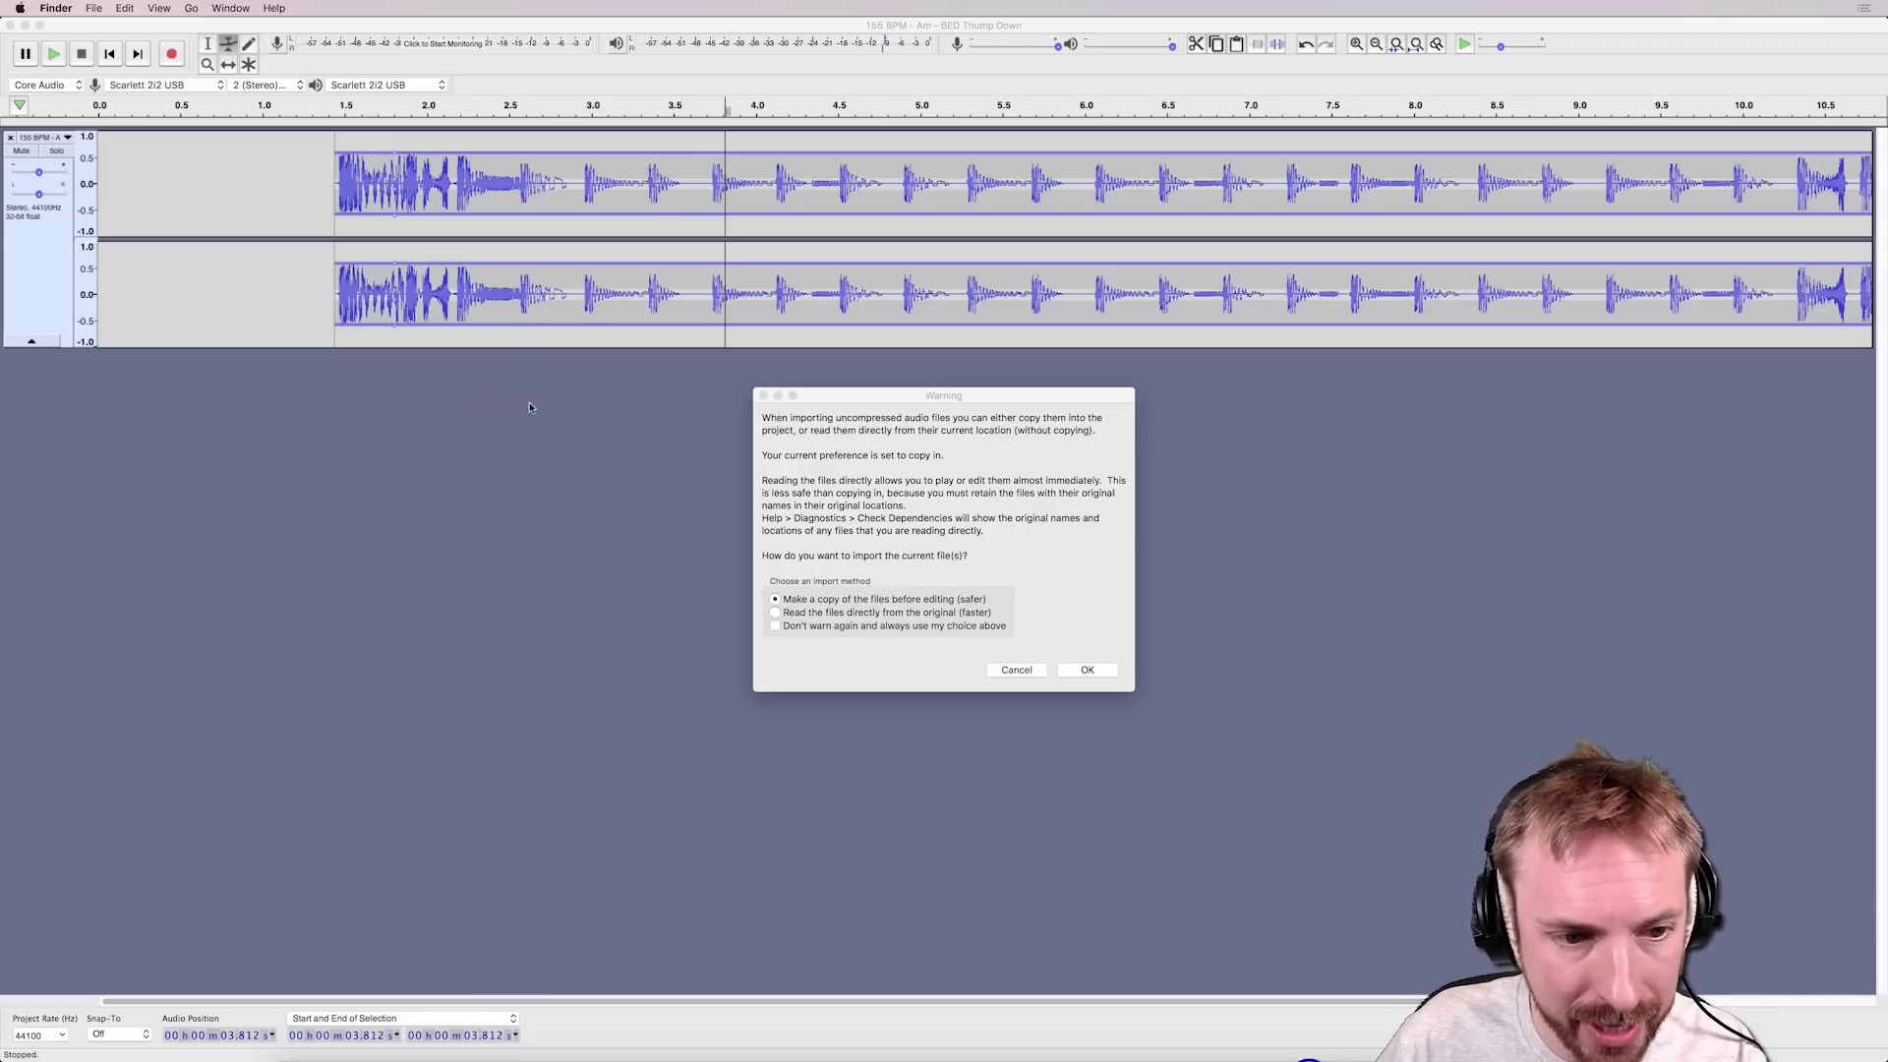
left_click(1088, 669)
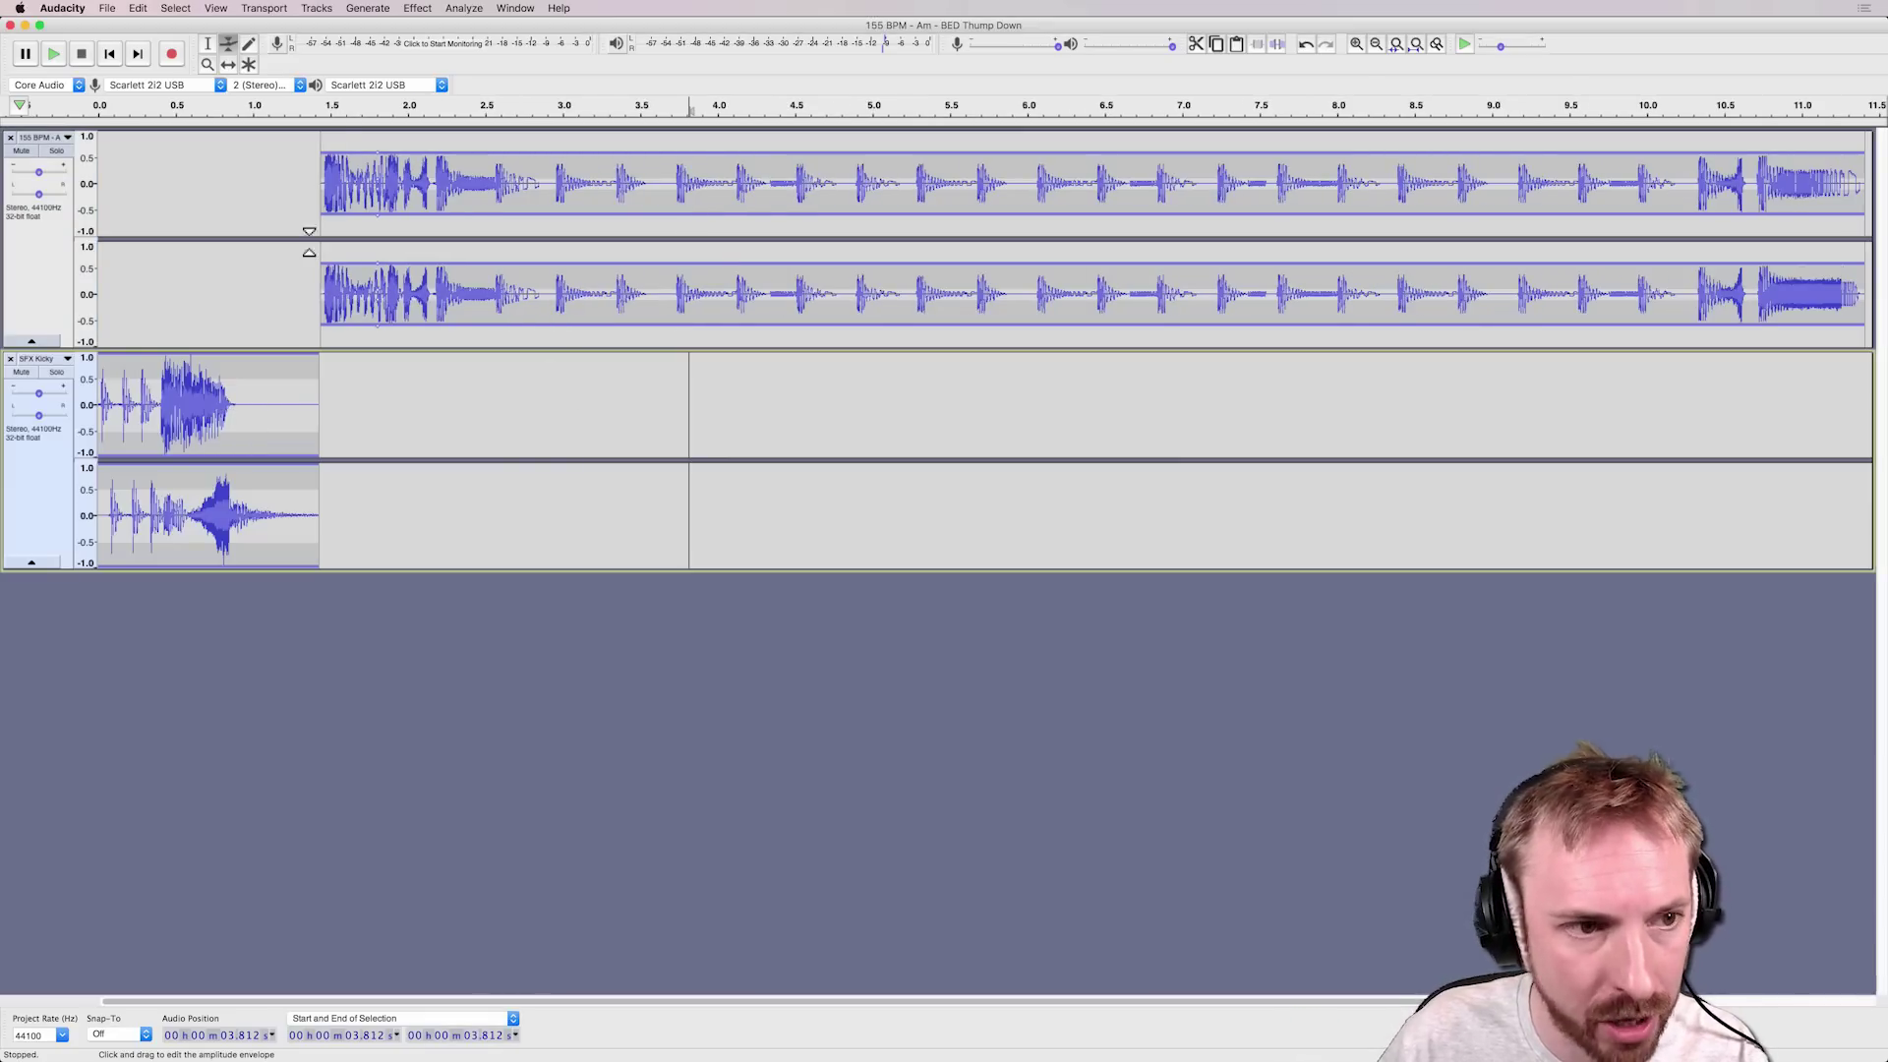
key("F5")
left_click_drag(197, 429, 361, 435)
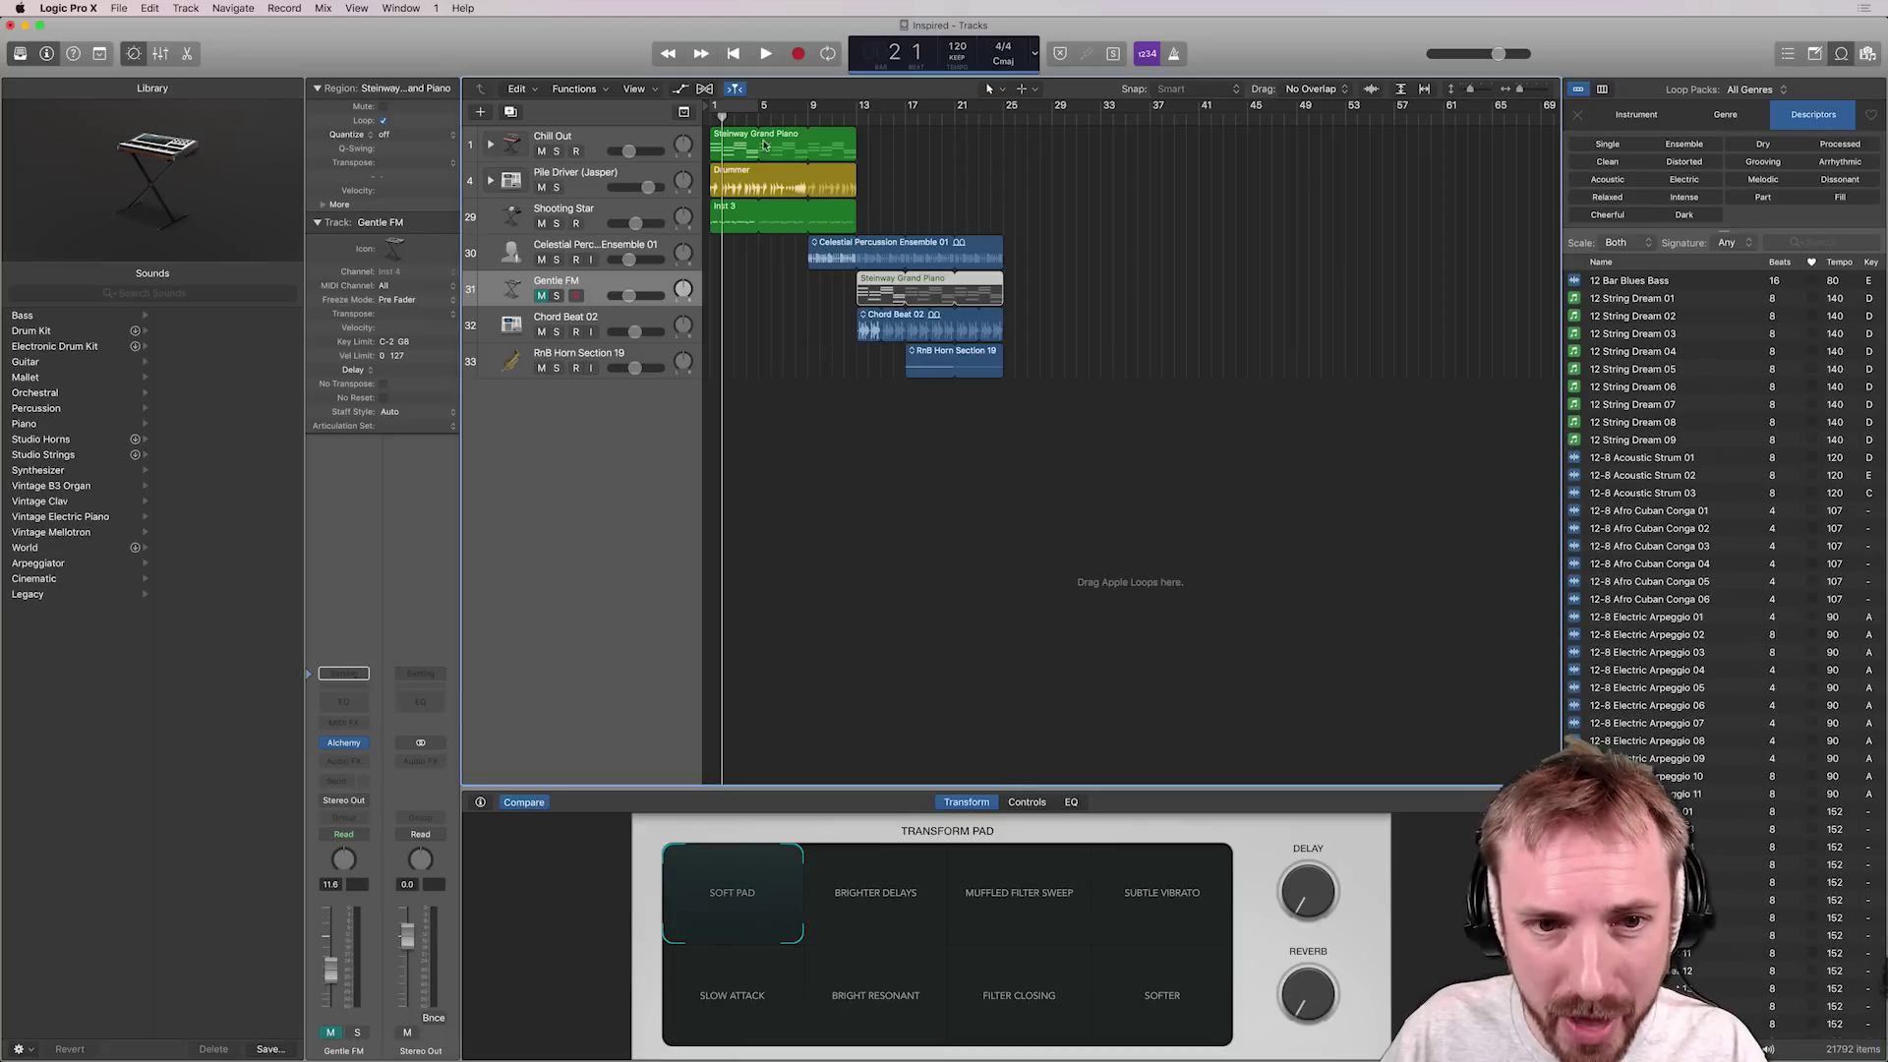
Step: Open the Steinway Grand Piano region on track 1 in the Piano Roll
left_click(738, 143)
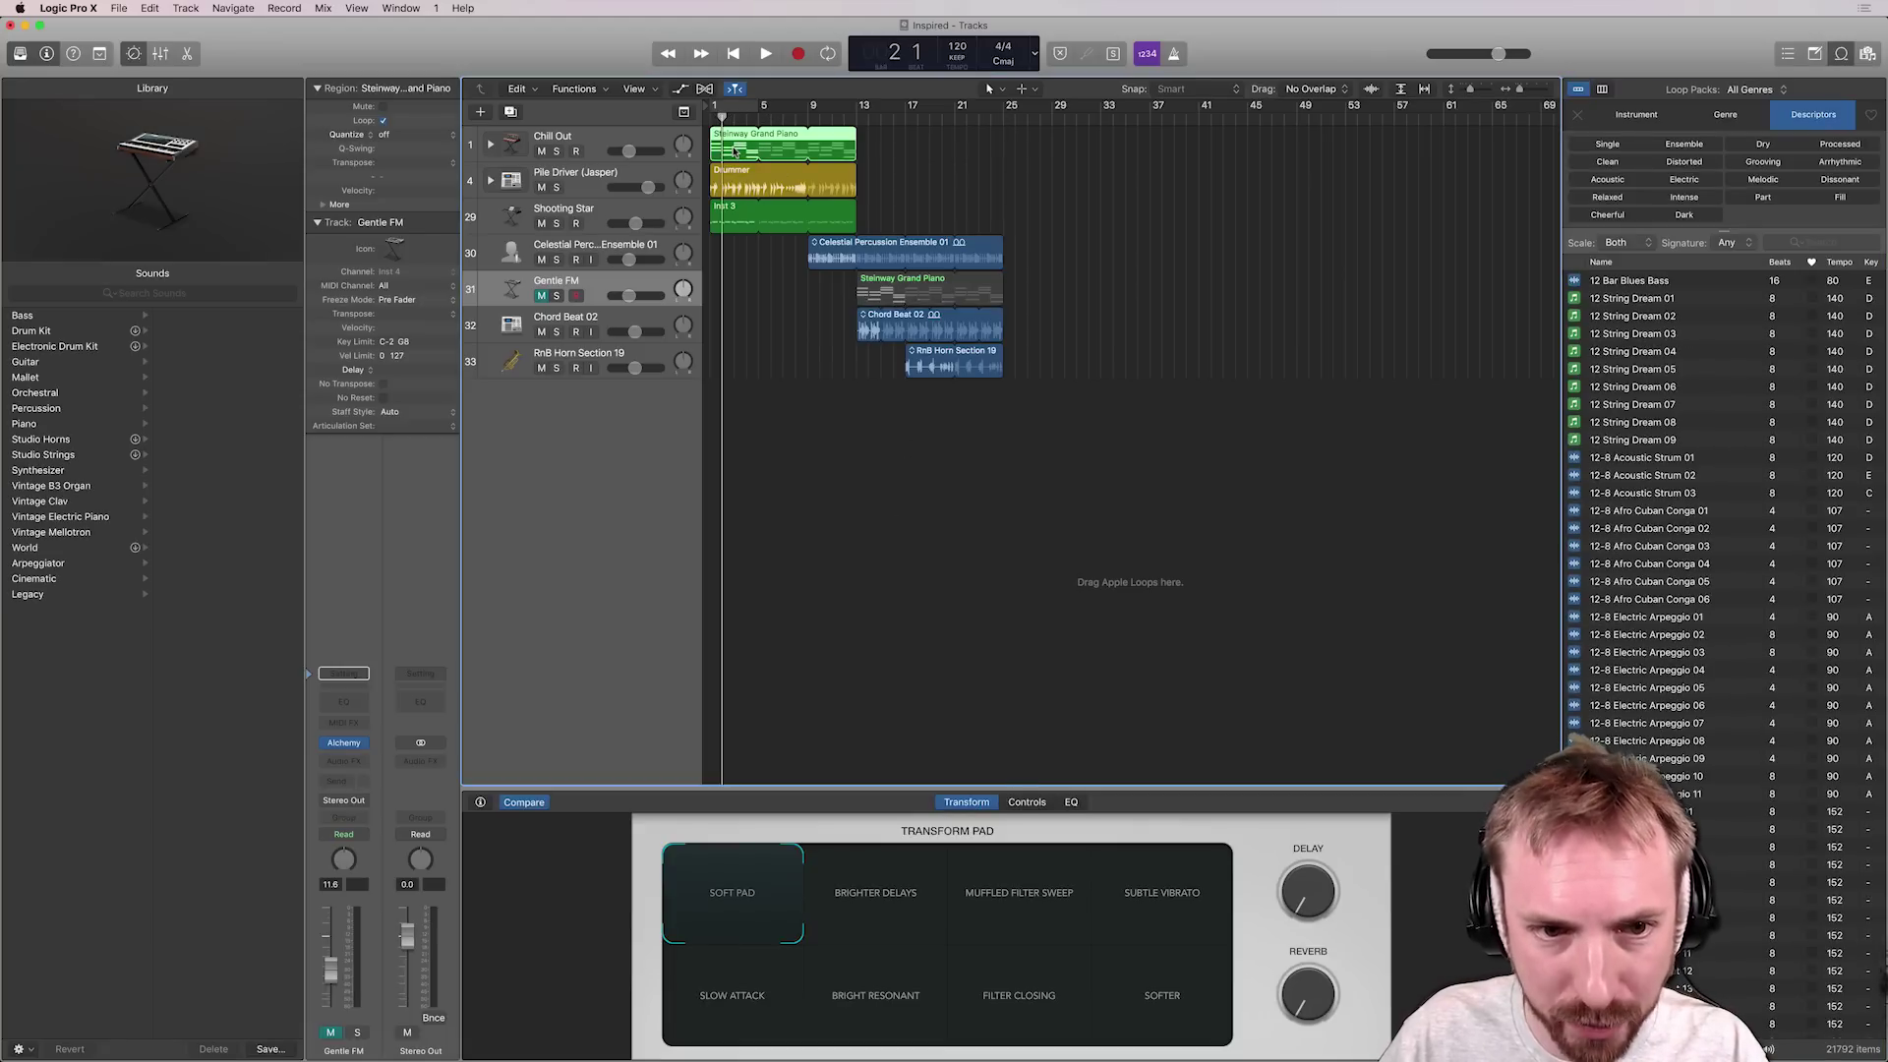
double_click(735, 151)
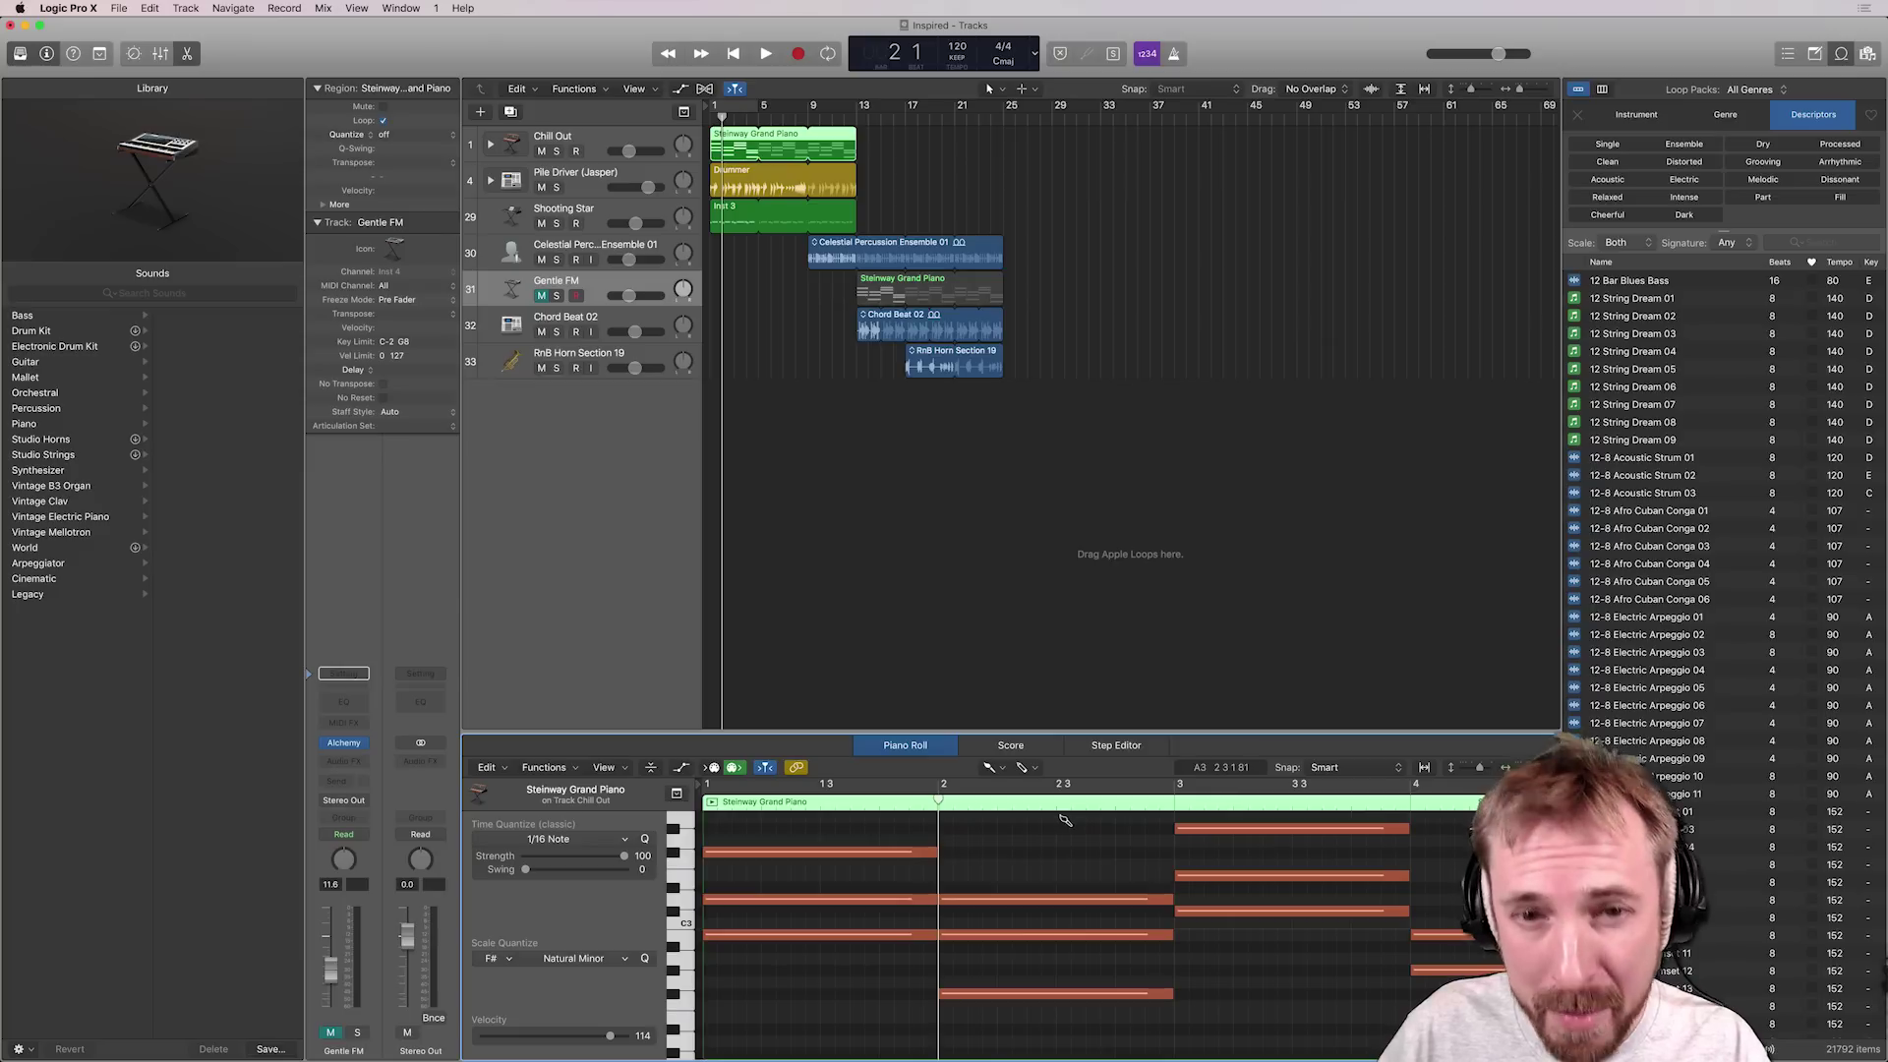
Step: Swap the top and long piano notes for short notes, then view the Drummer and Celestial Percussion regions
left_click(833, 852)
key("BackSpace")
key("BackSpace")
left_click(767, 852)
left_click_drag(765, 877, 863, 878)
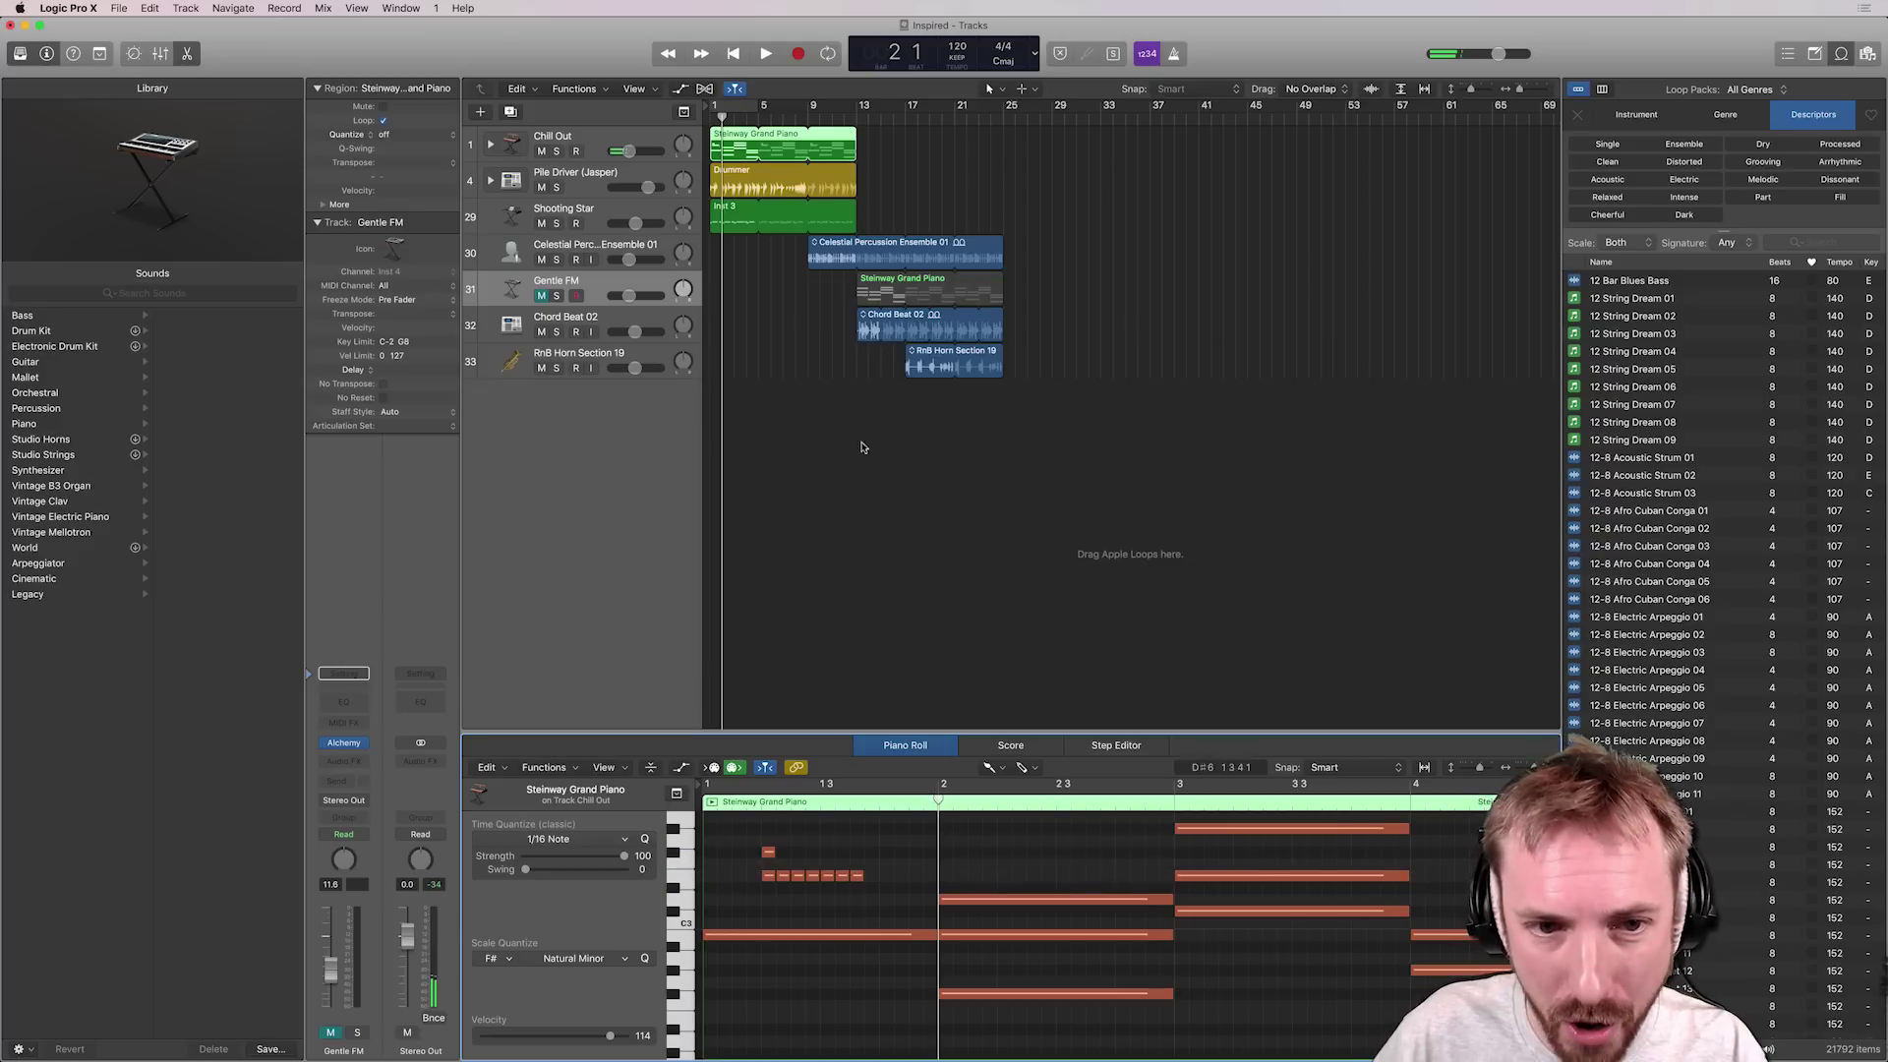
left_click(783, 180)
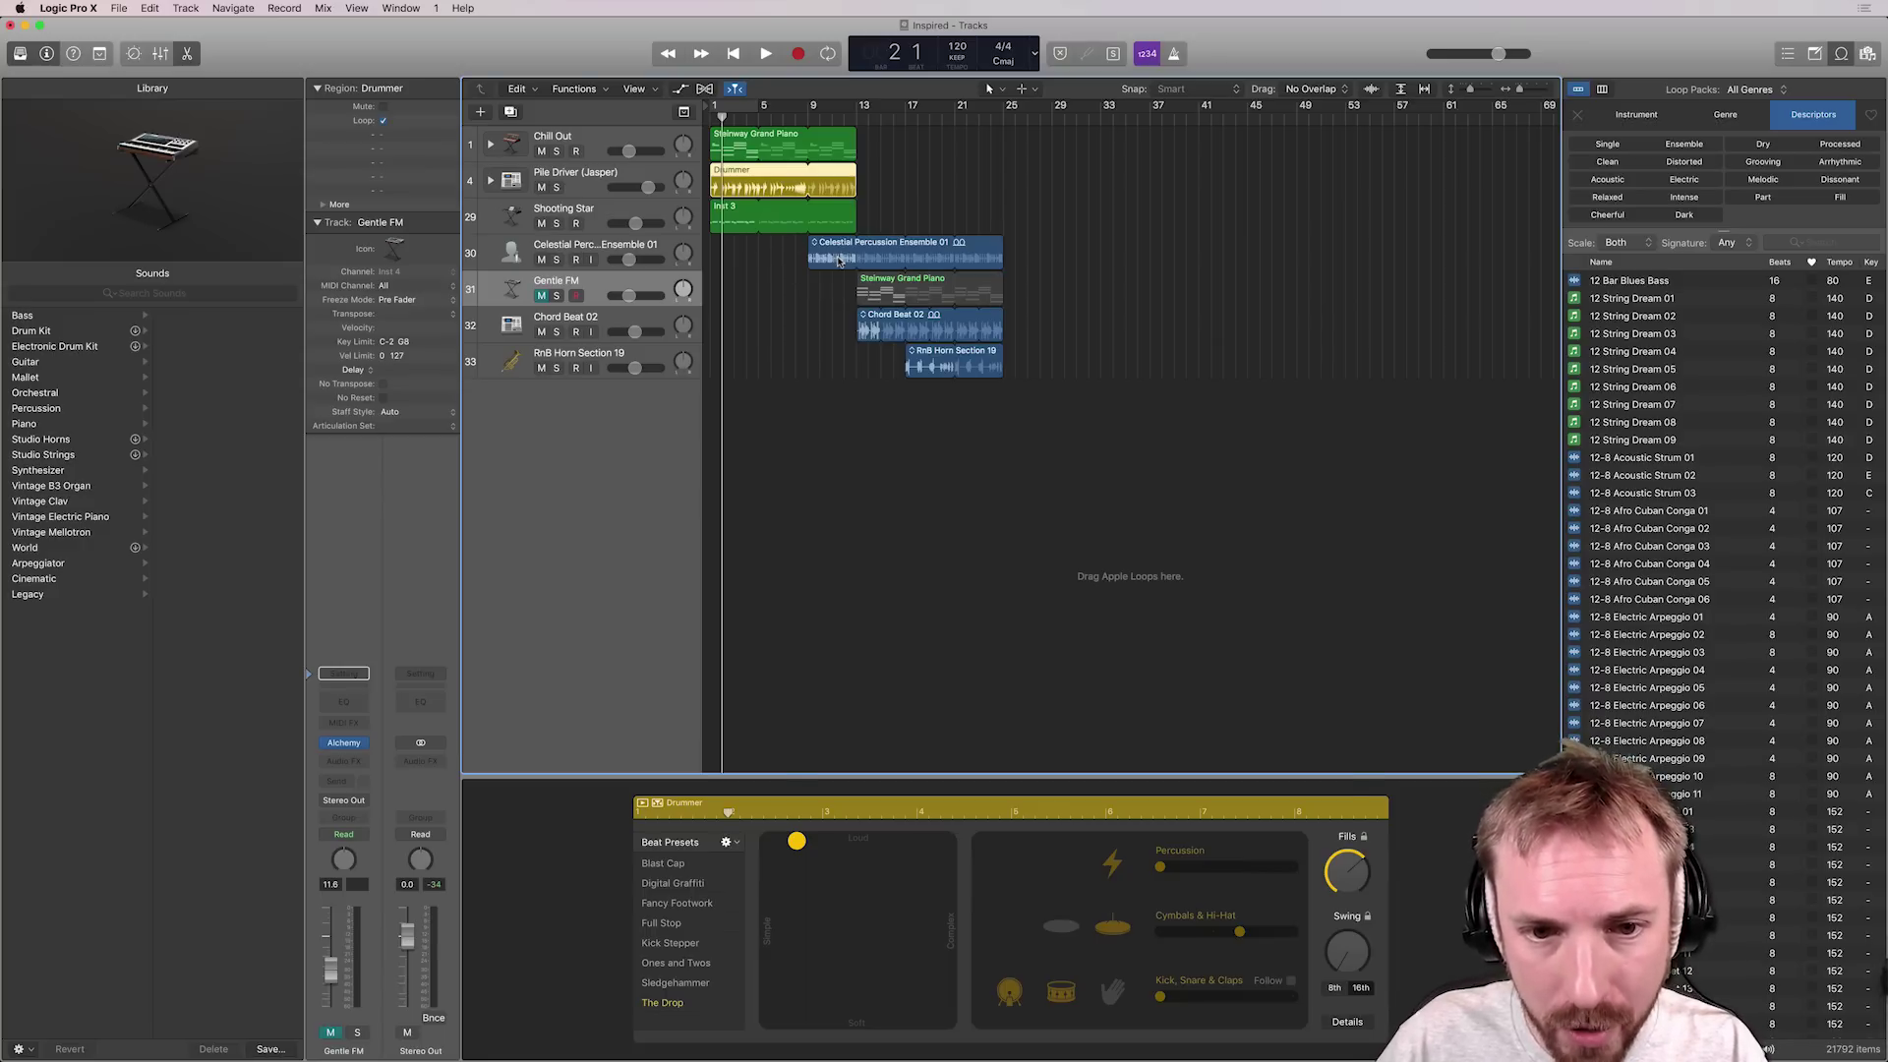
left_click(841, 262)
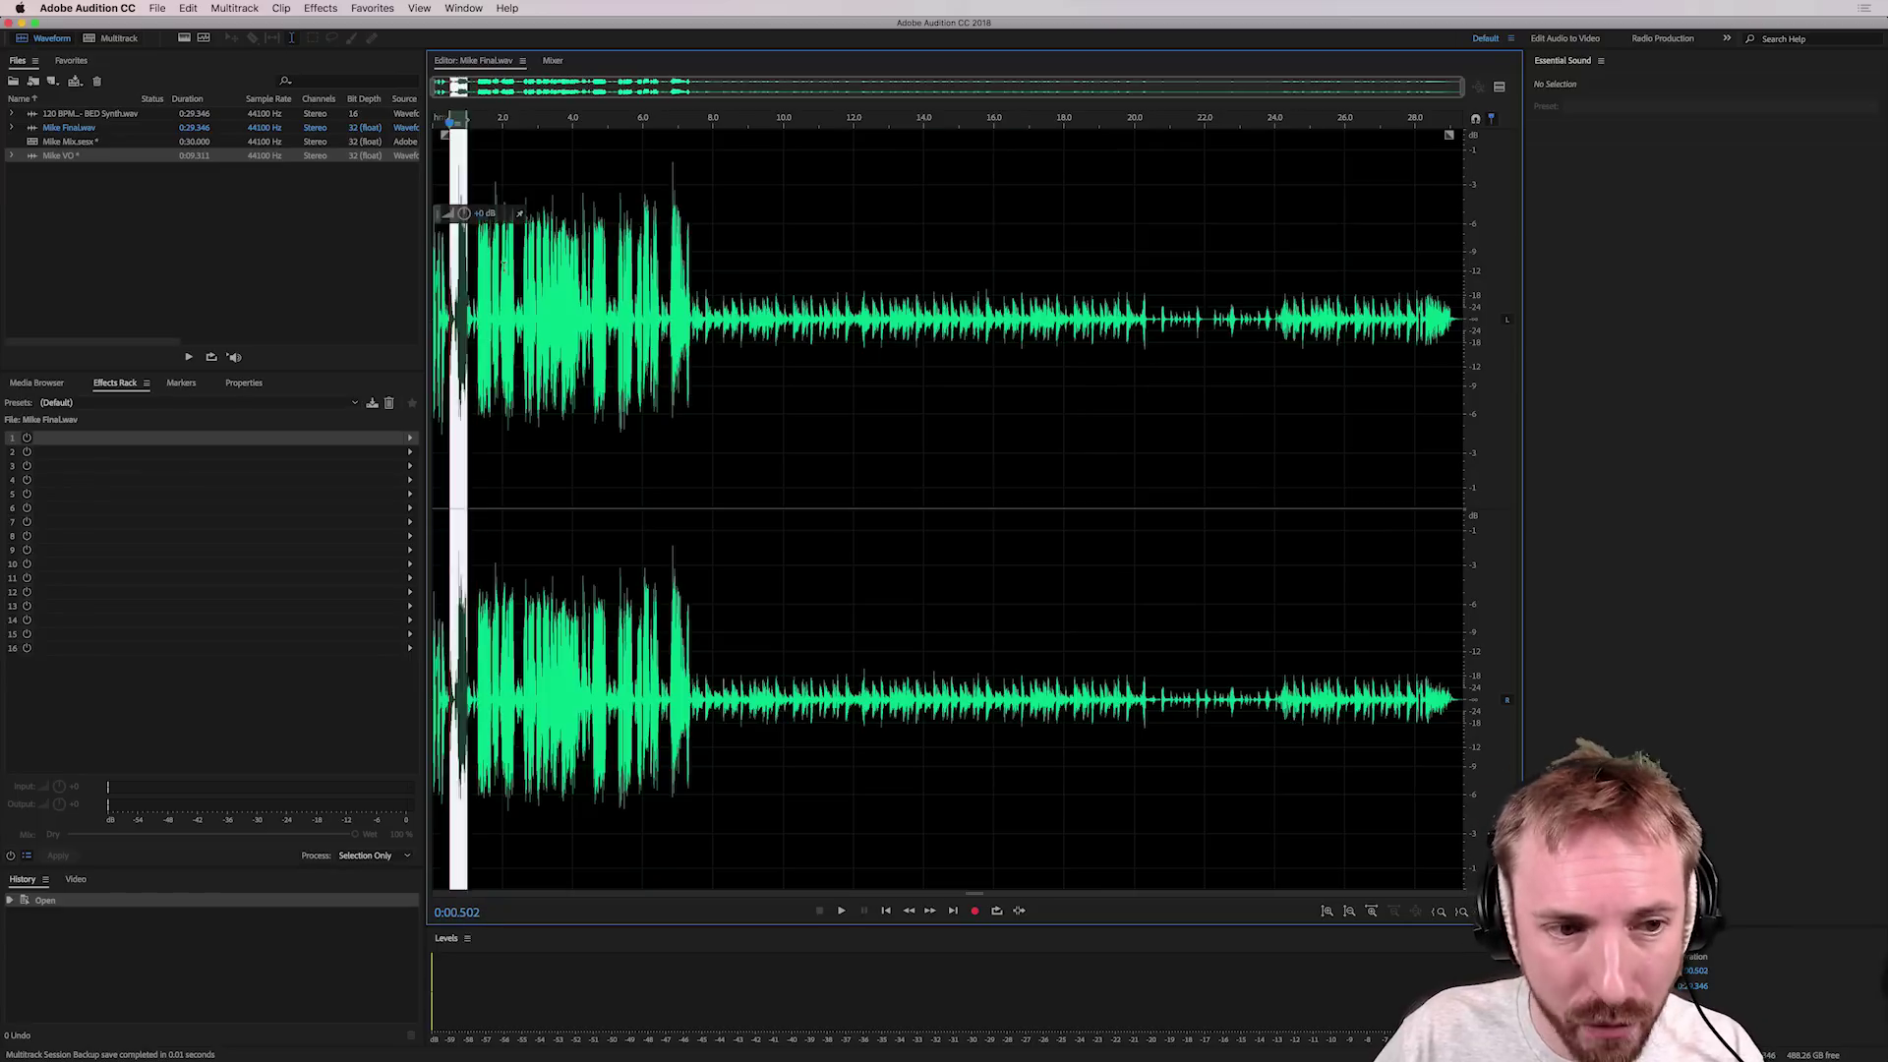
Step: Select and zoom around the voice waveform, then browse Effects > Reverb without applying anything
left_click_drag(450, 295, 634, 296)
left_click(500, 296)
scroll(506, 270, "up", 3)
scroll(507, 270, "up", 3)
scroll(507, 271, "up", 3)
scroll(754, 279, "up", 3)
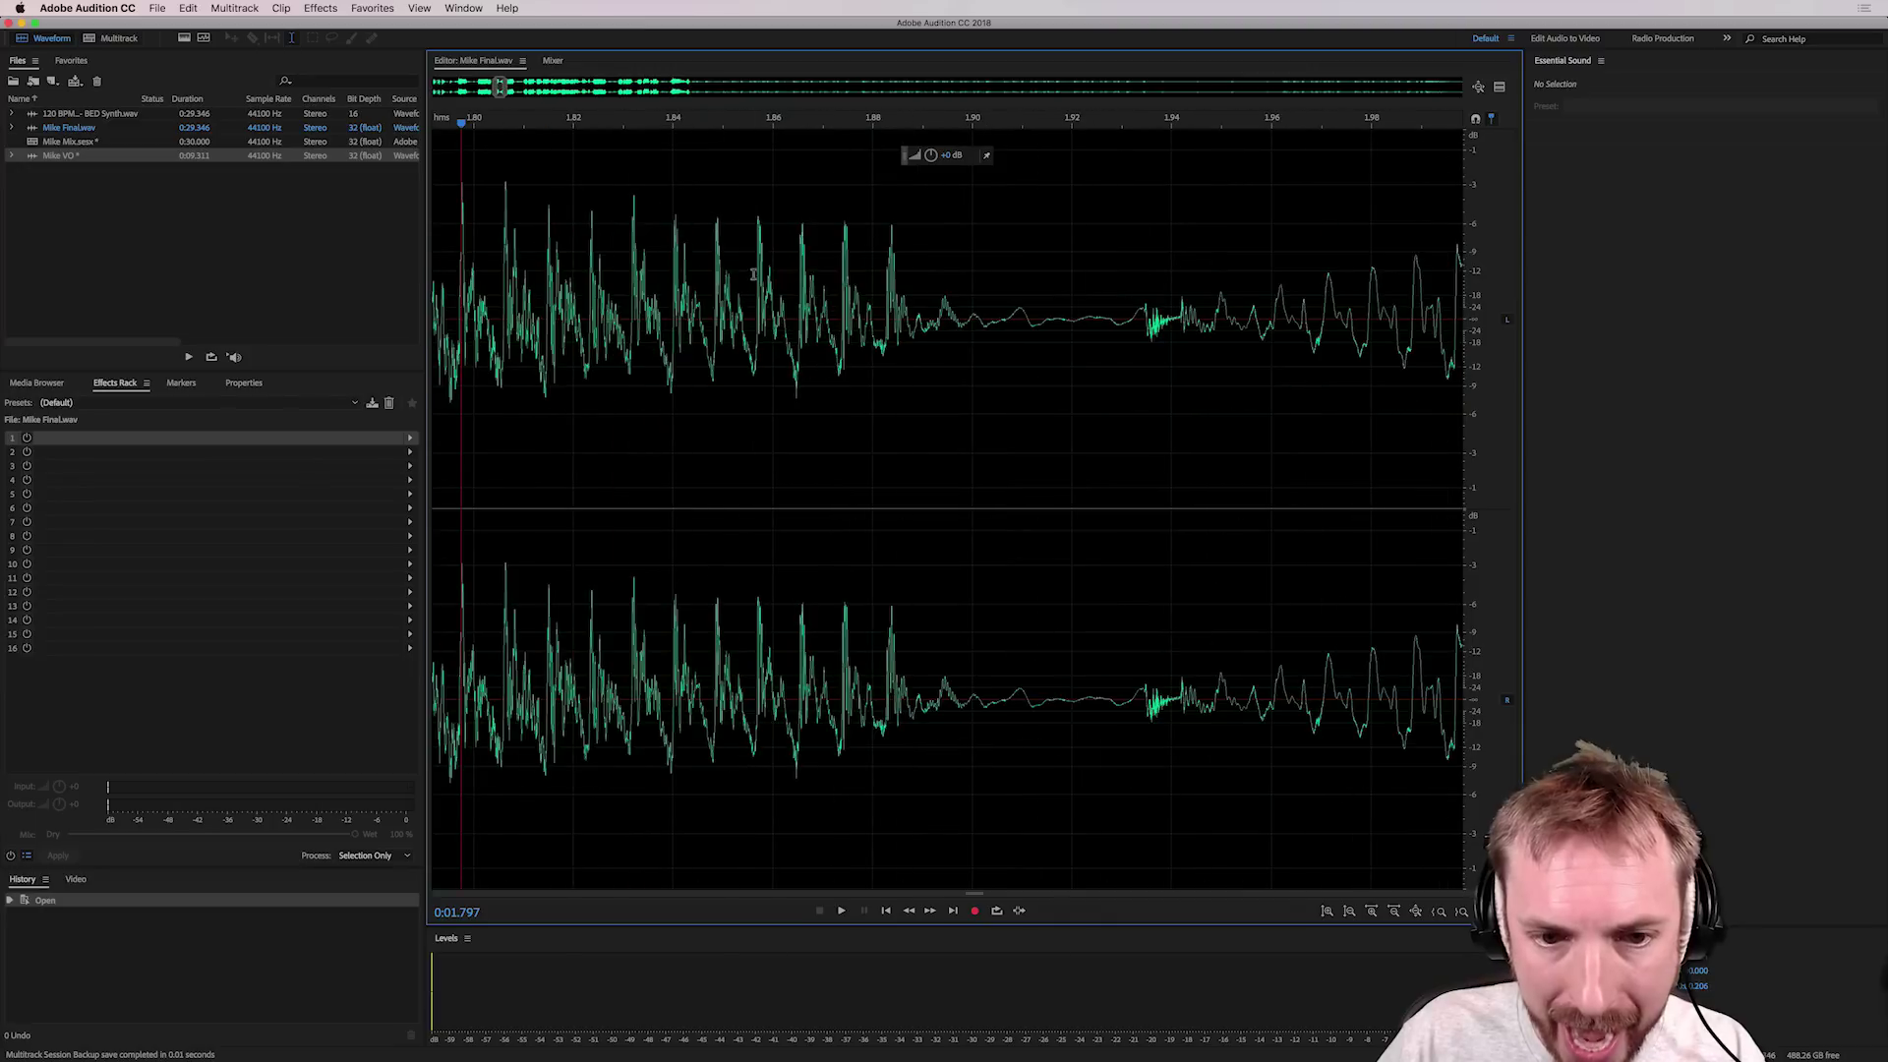
left_click_drag(916, 287, 767, 288)
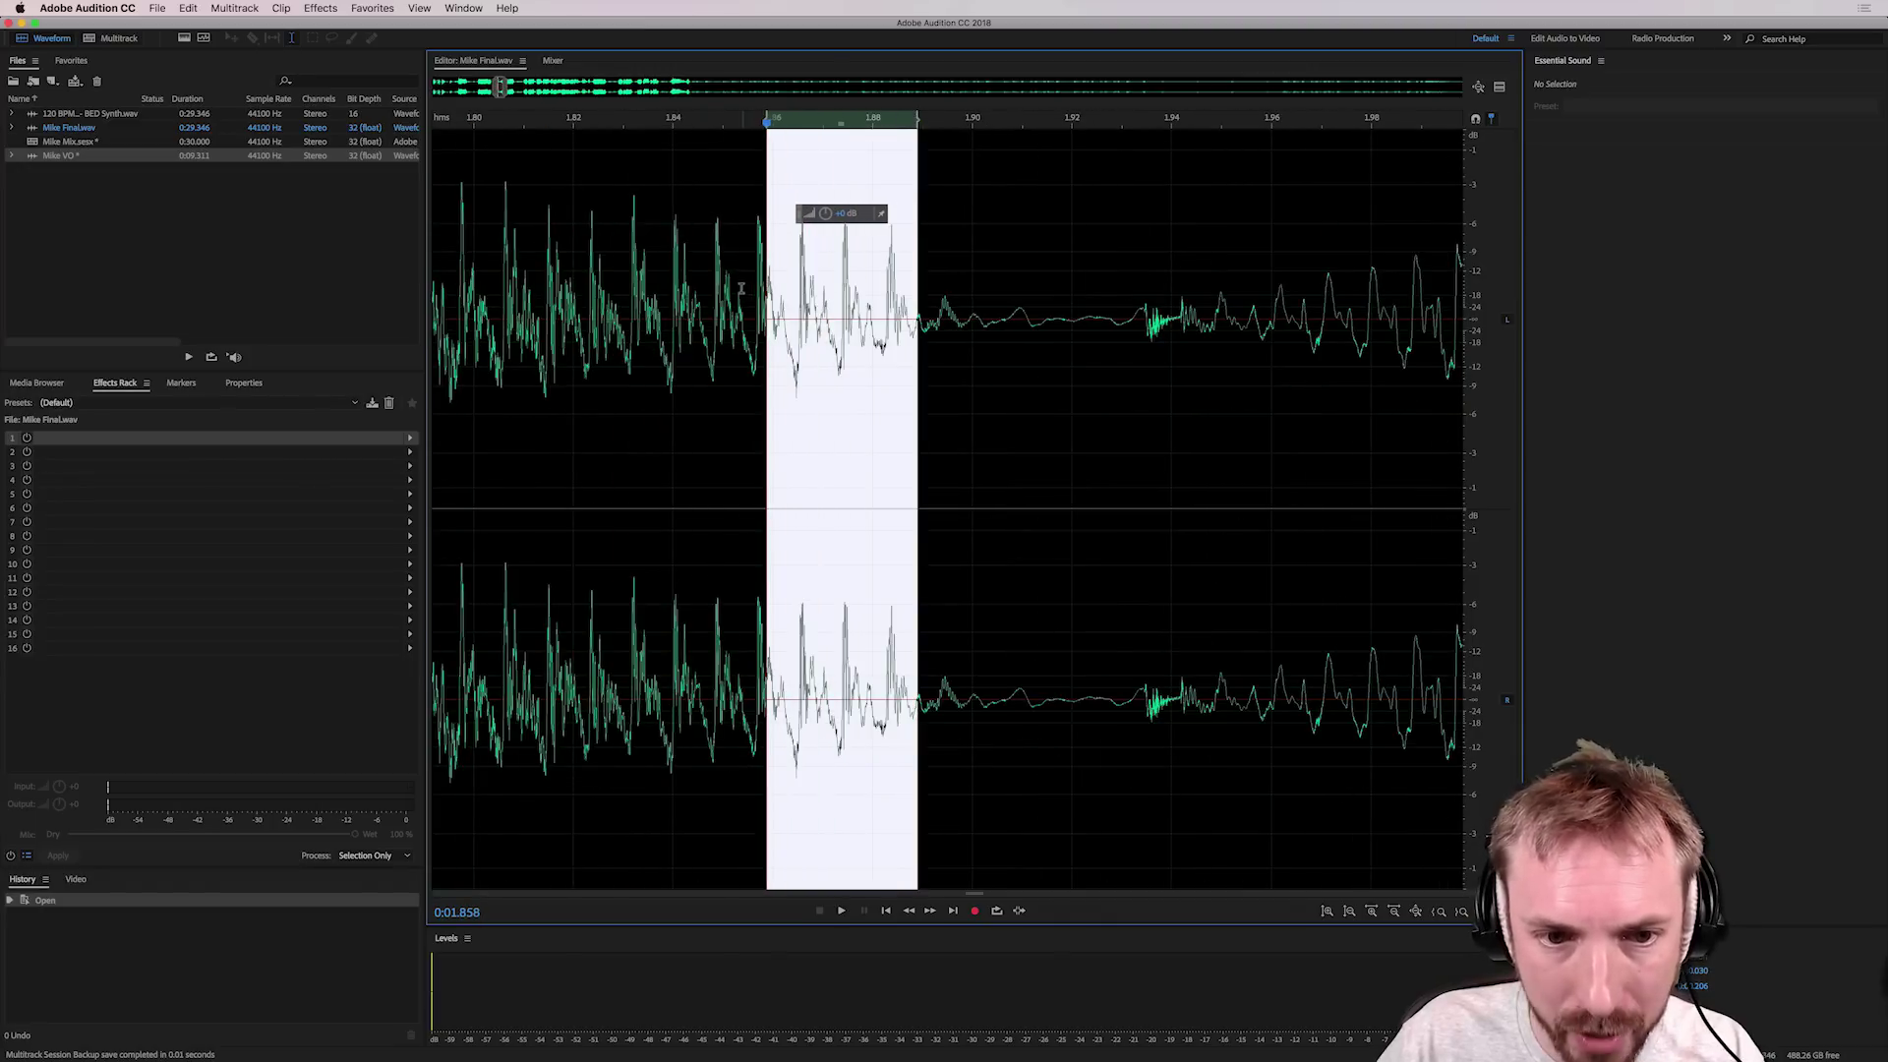
scroll(741, 287, "down", 3)
scroll(742, 288, "down", 3)
scroll(549, 272, "up", 1)
scroll(549, 274, "up", 1)
left_click(469, 273)
left_click(322, 7)
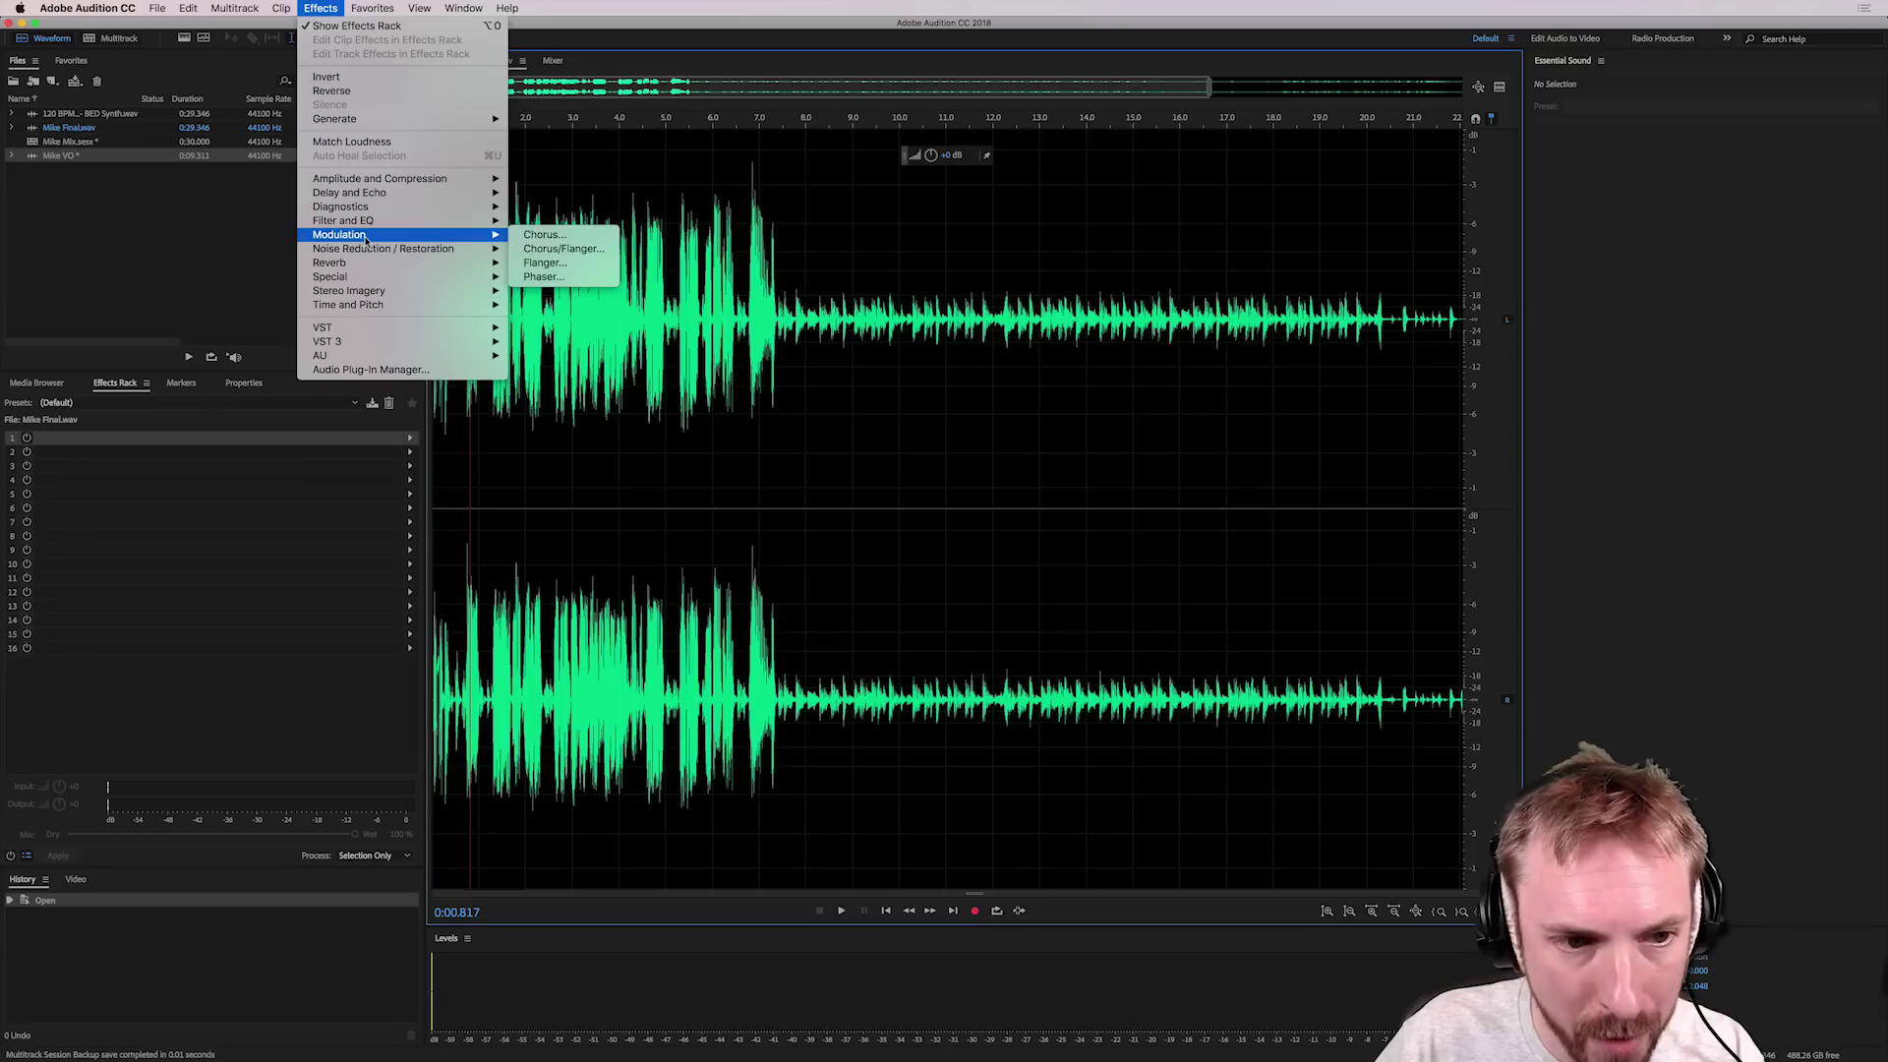
mouse_move(332, 263)
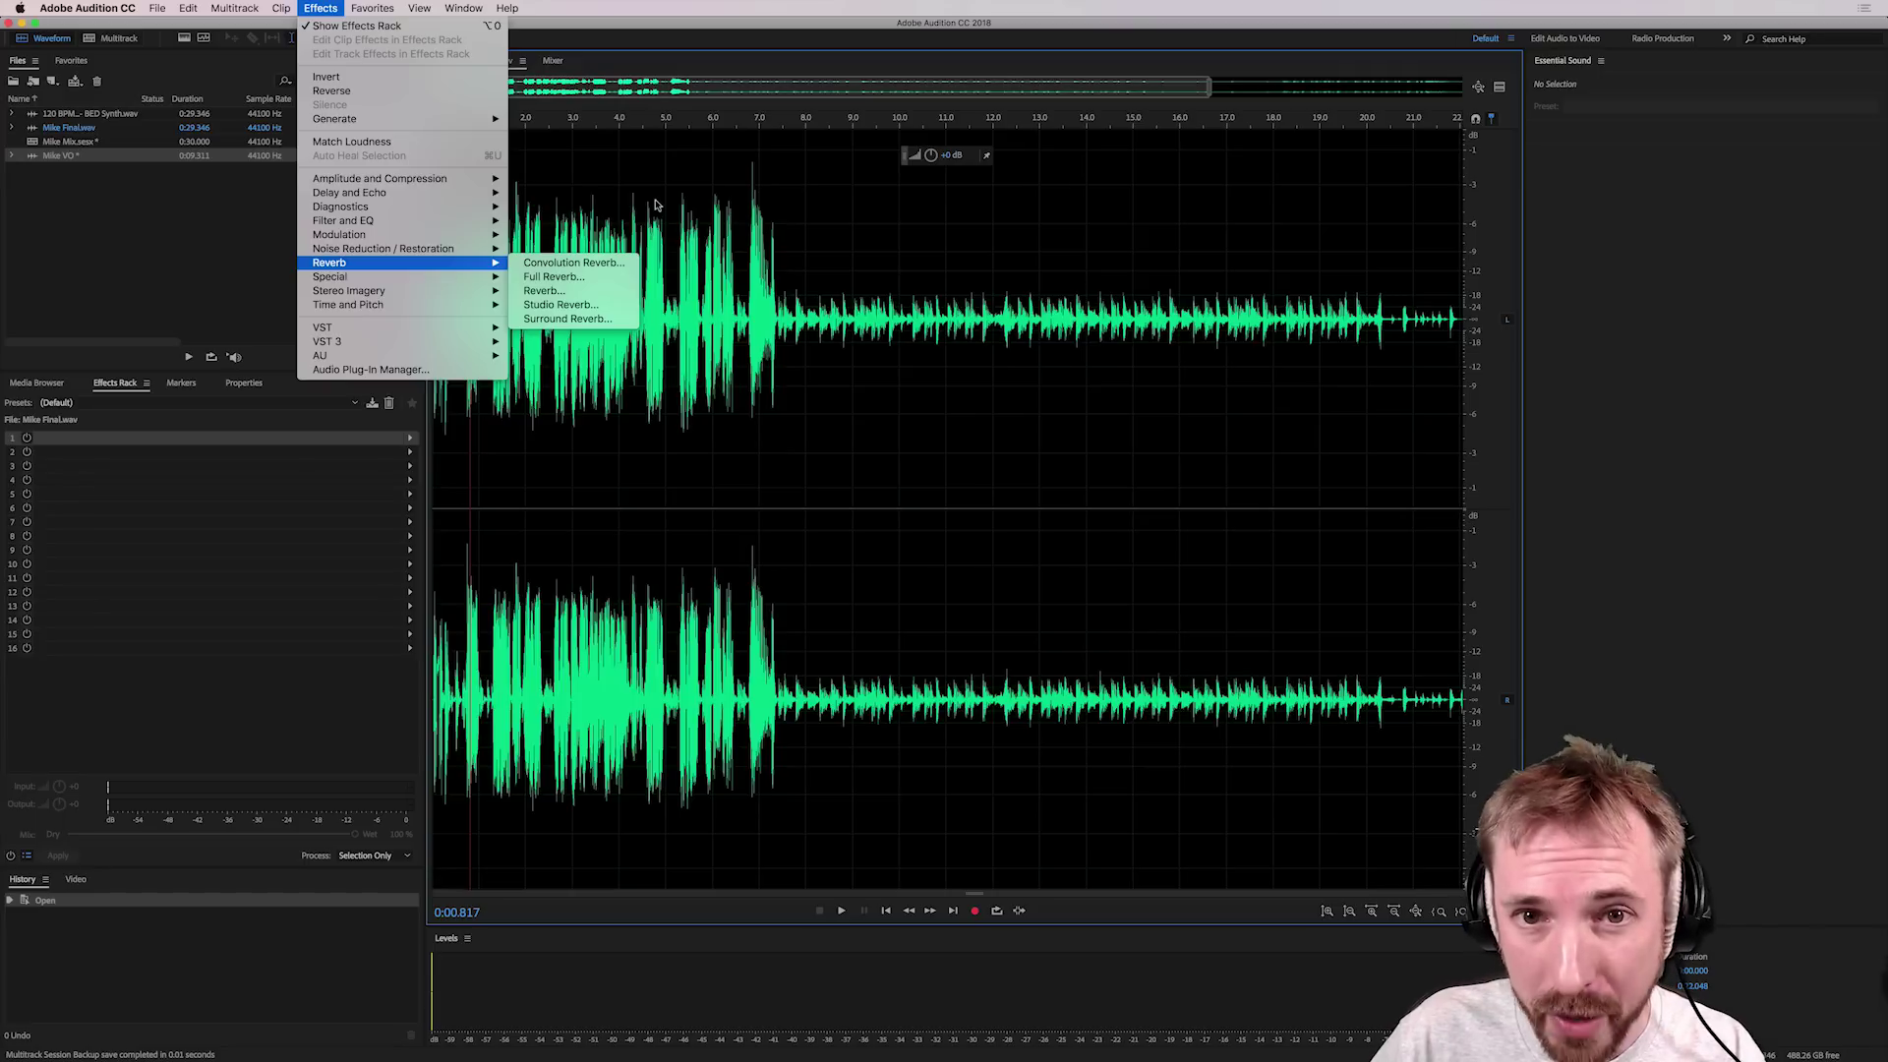
left_click(657, 204)
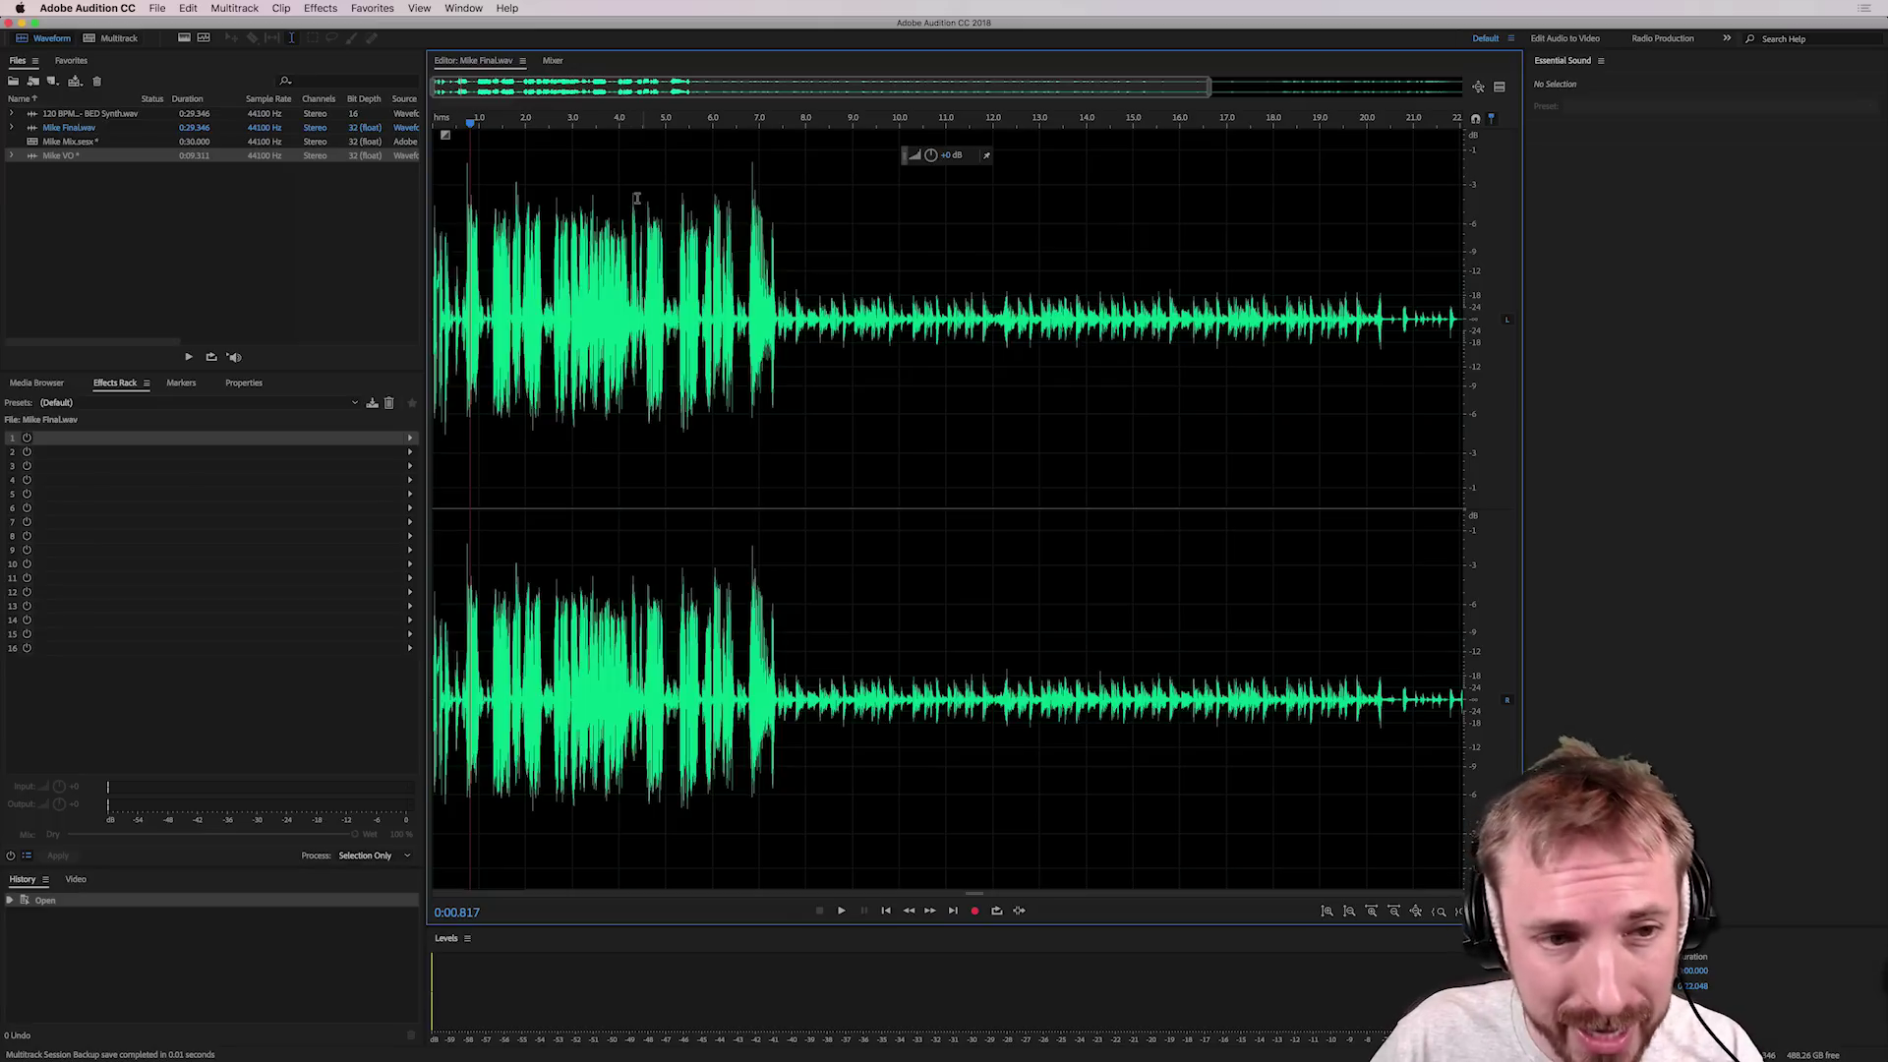
Step: In Multitrack, place SFX Power Ender on track 4 and SFX Kicky on track 5 after 4 s, then select tracks 3 and 1
left_click(116, 38)
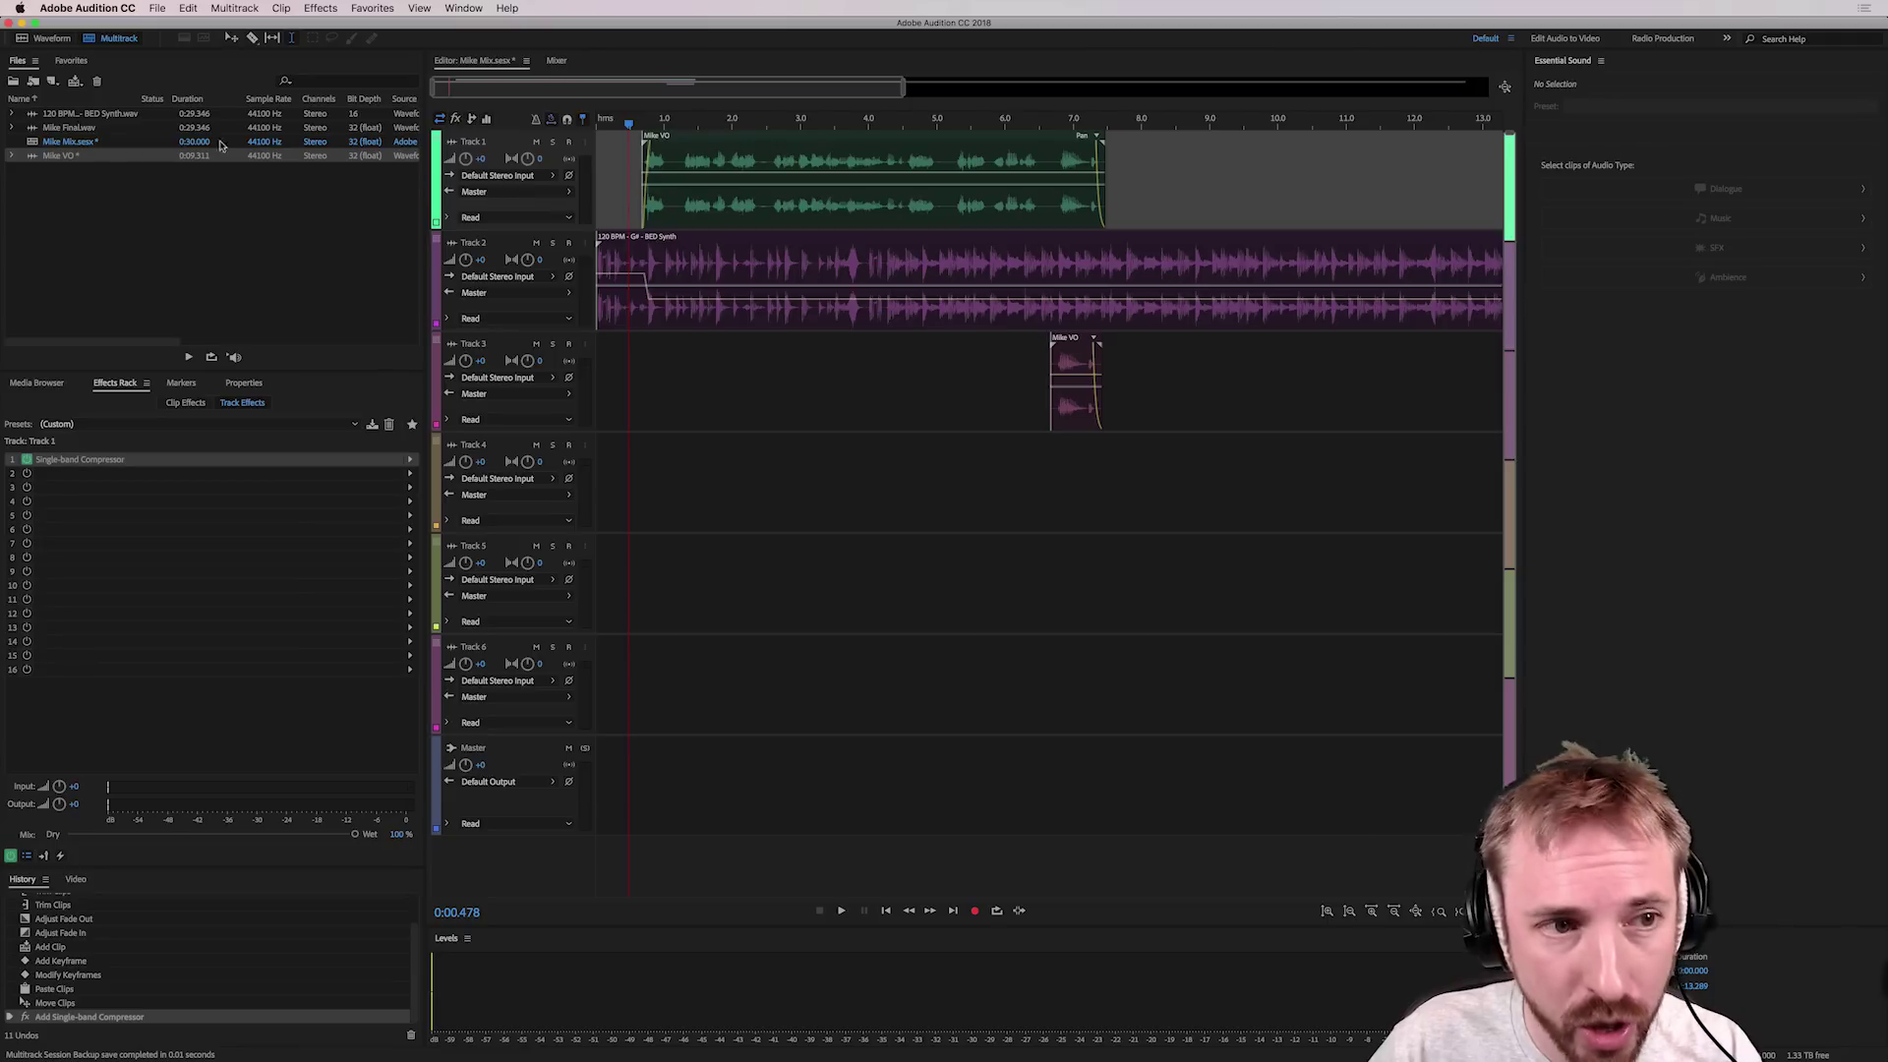
left_click_drag(67, 155, 605, 473)
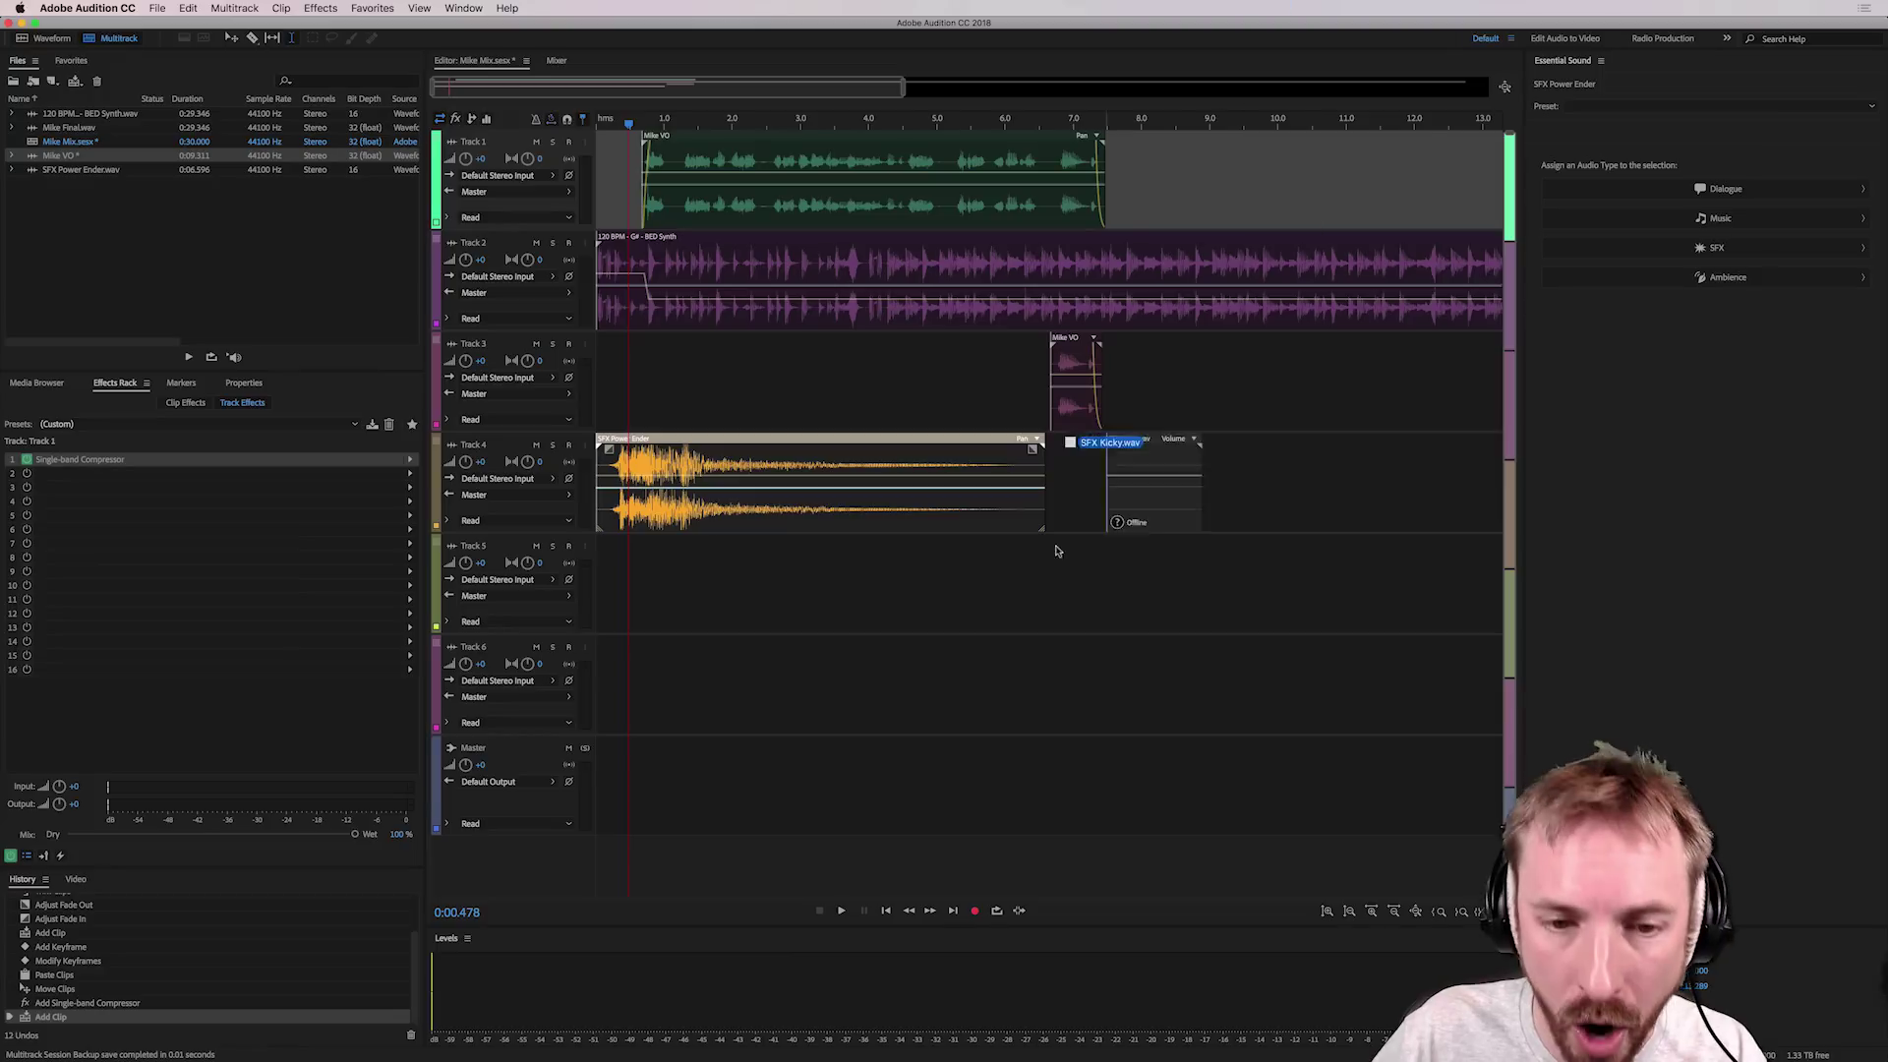
left_click_drag(1092, 457, 940, 583)
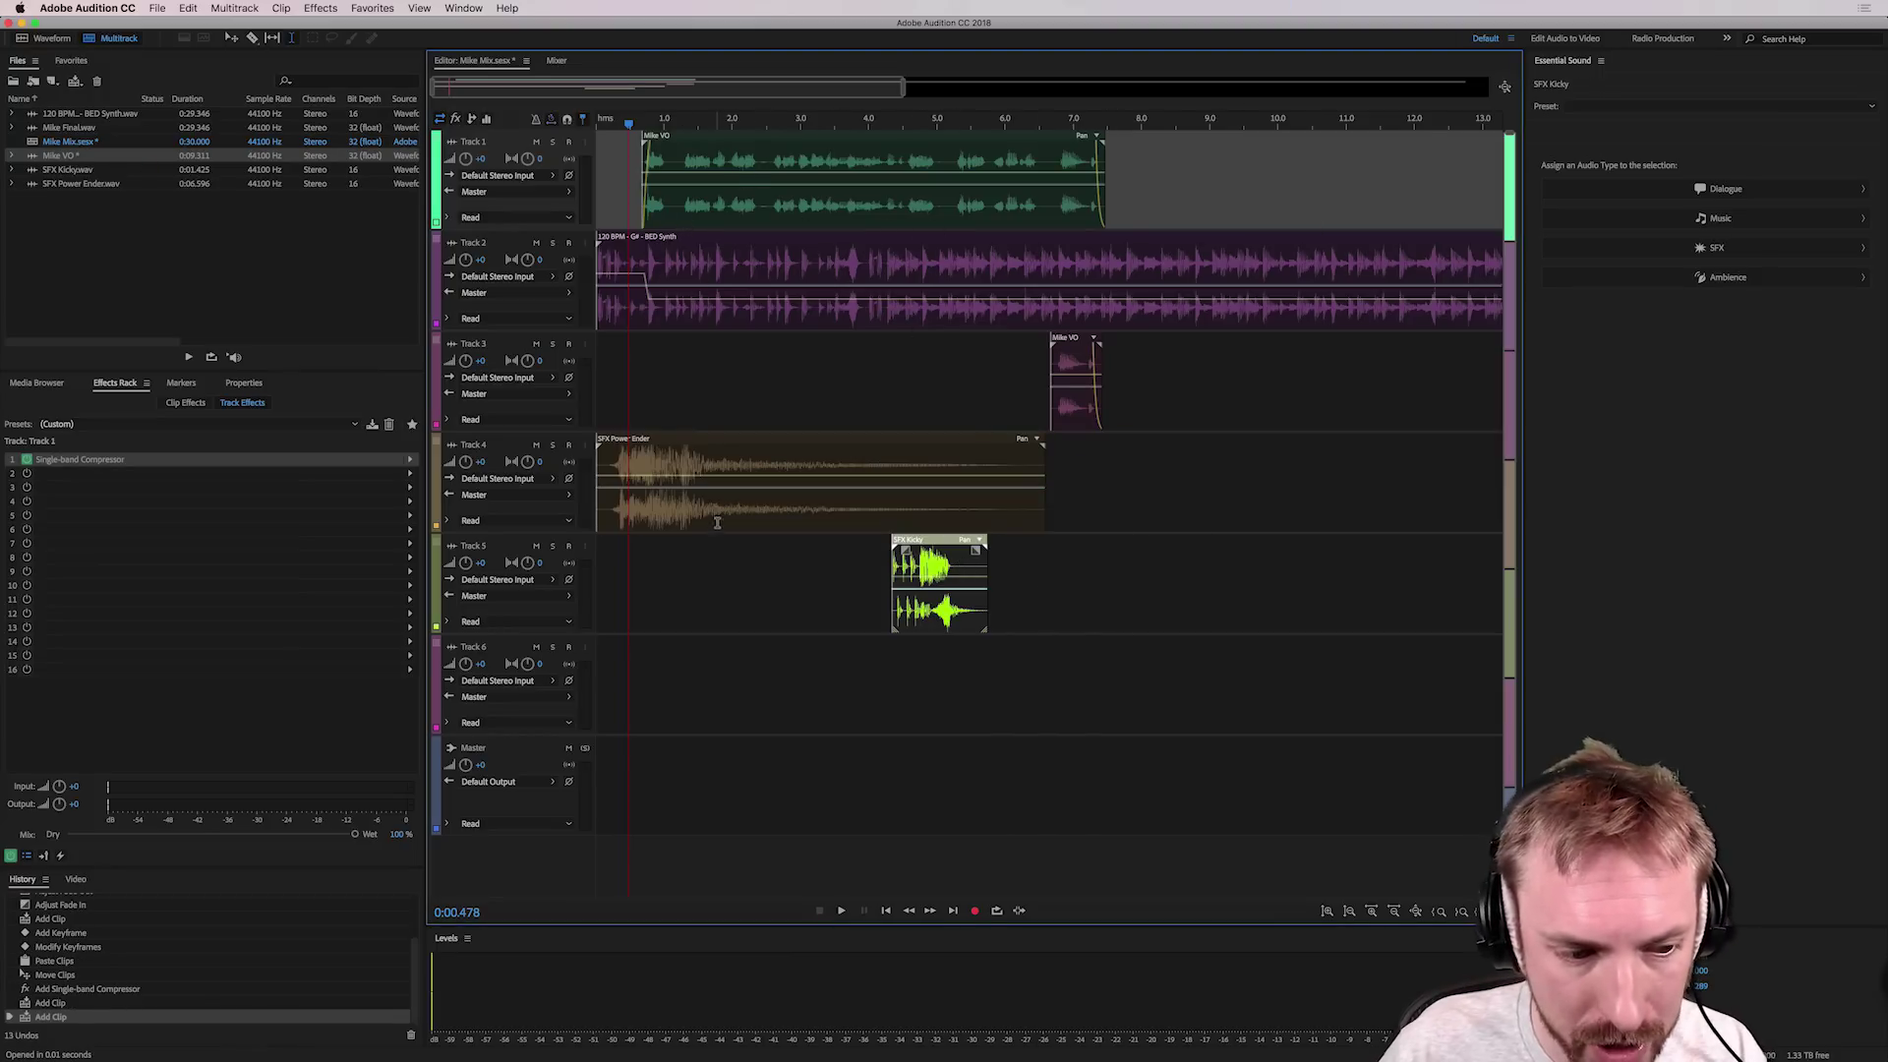
left_click(666, 373)
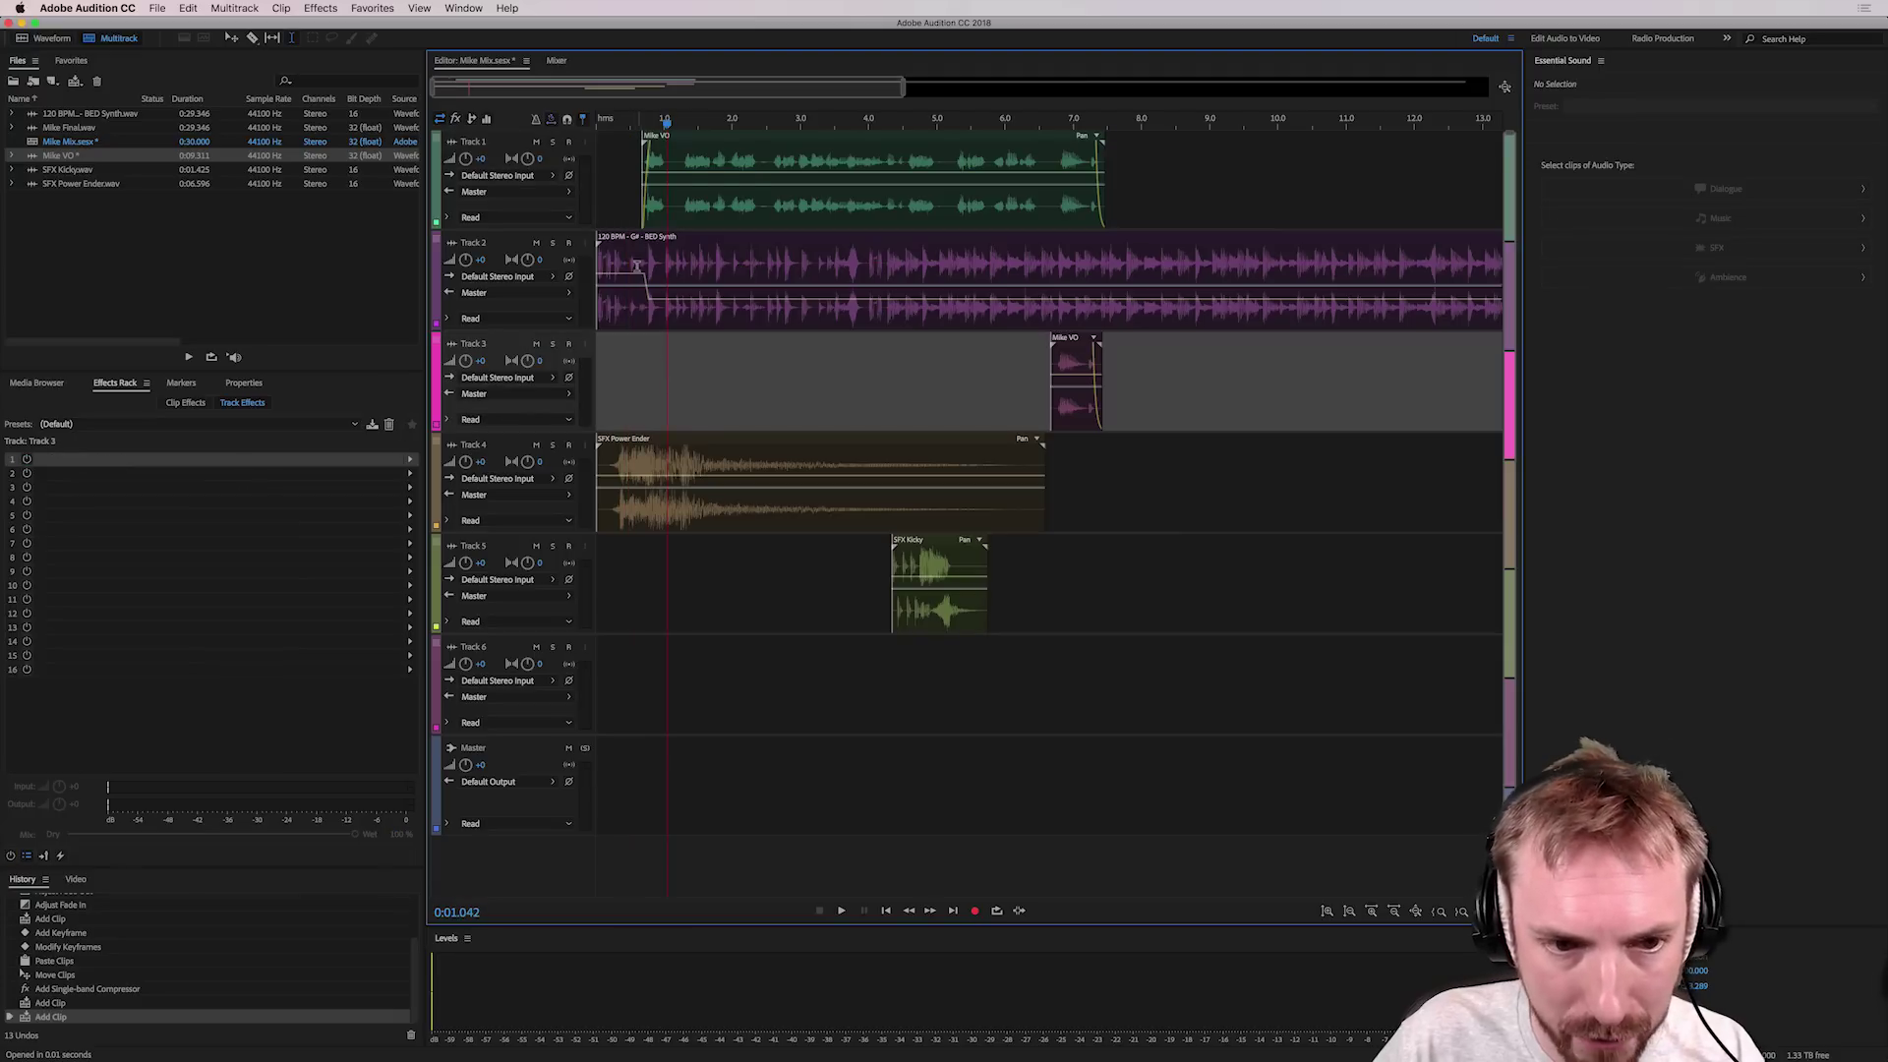
left_click(624, 178)
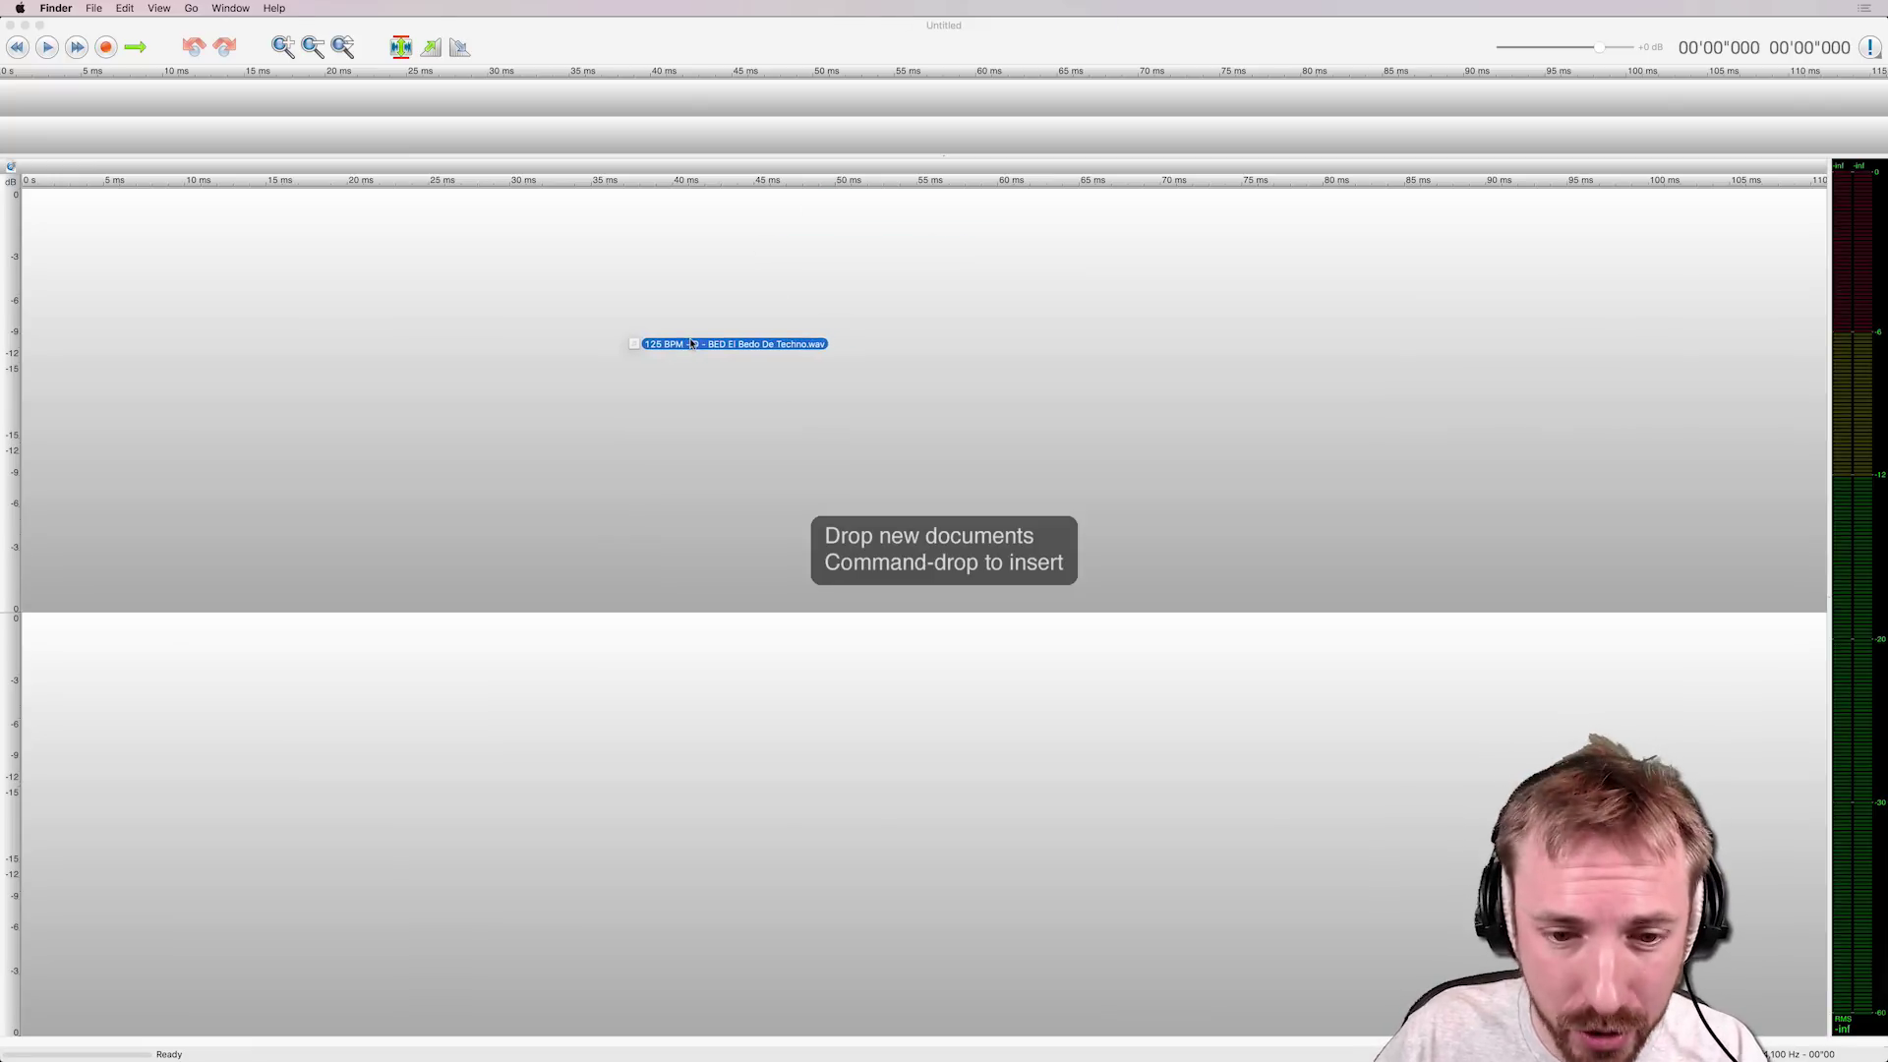
Step: Open the El Bedo De Techno 125 BPM .wav as a new TwistedWave document
left_click_drag(738, 340, 724, 349)
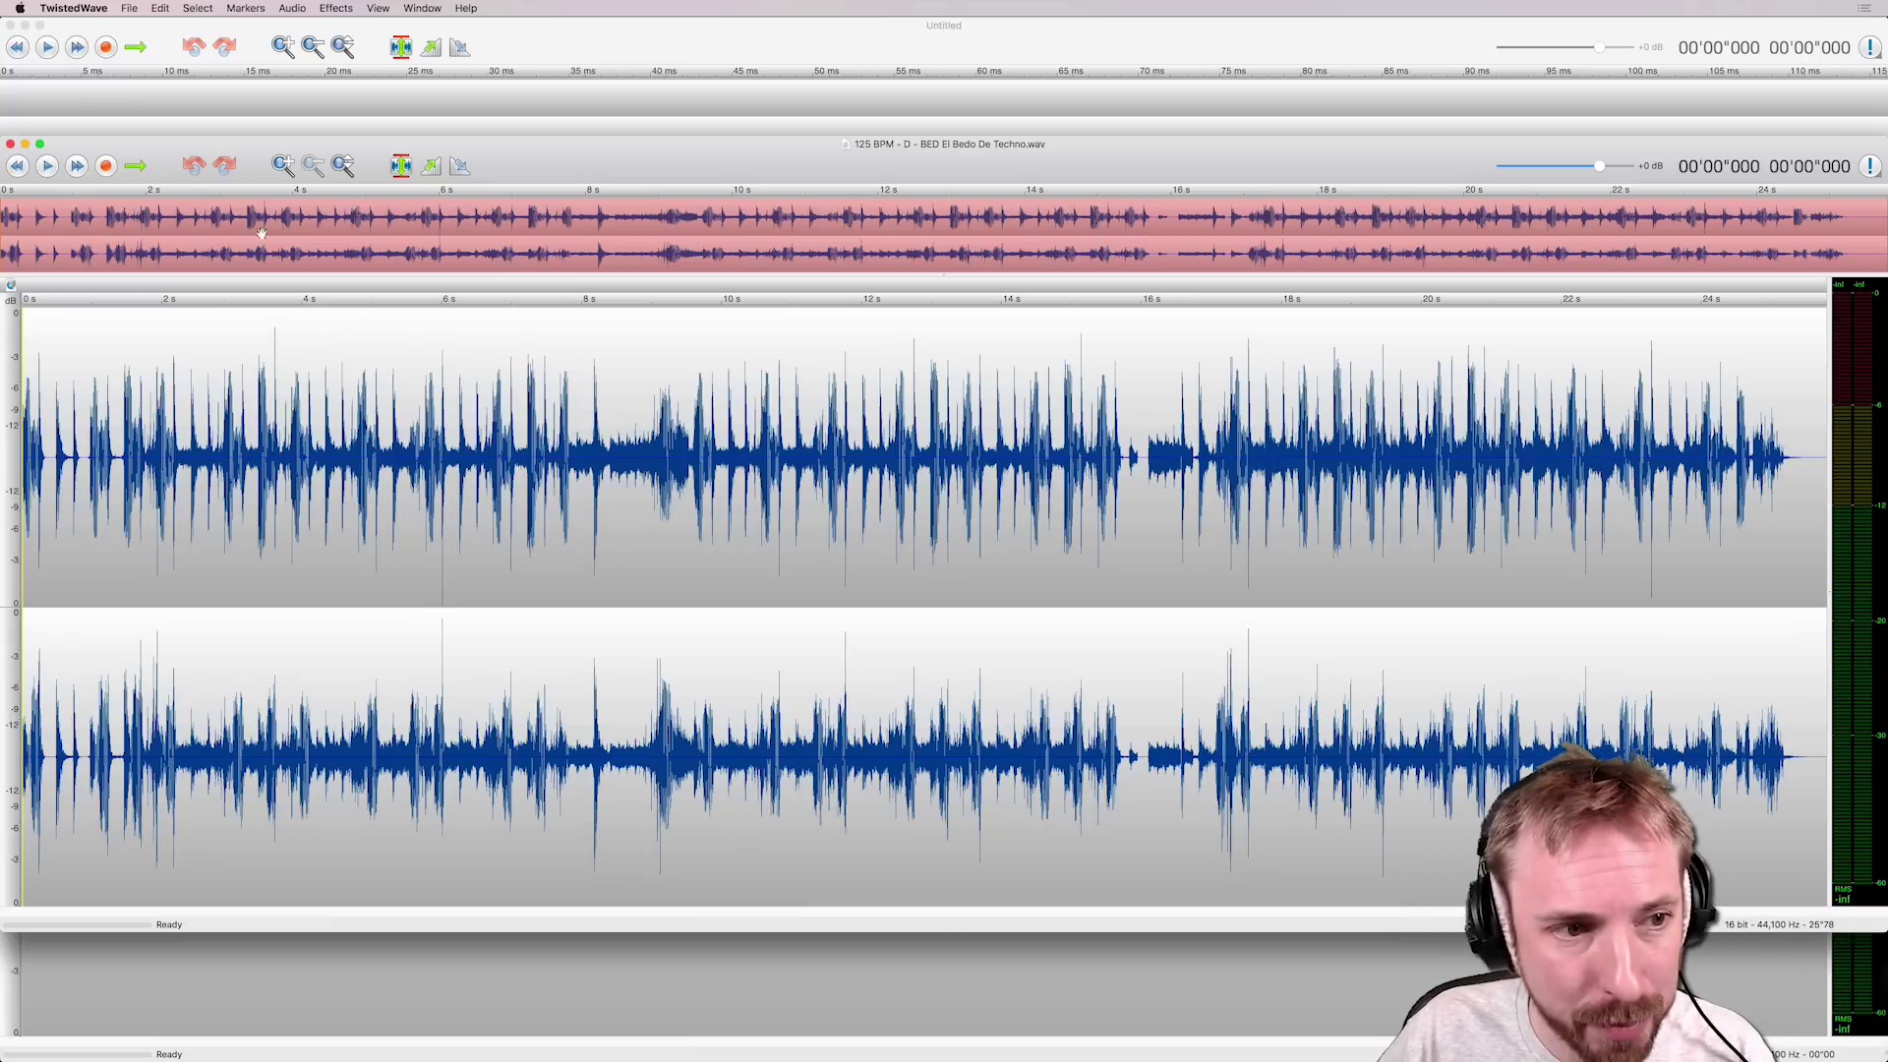
Step: Open File > Batch Processing and show the Add Action list
left_click(130, 9)
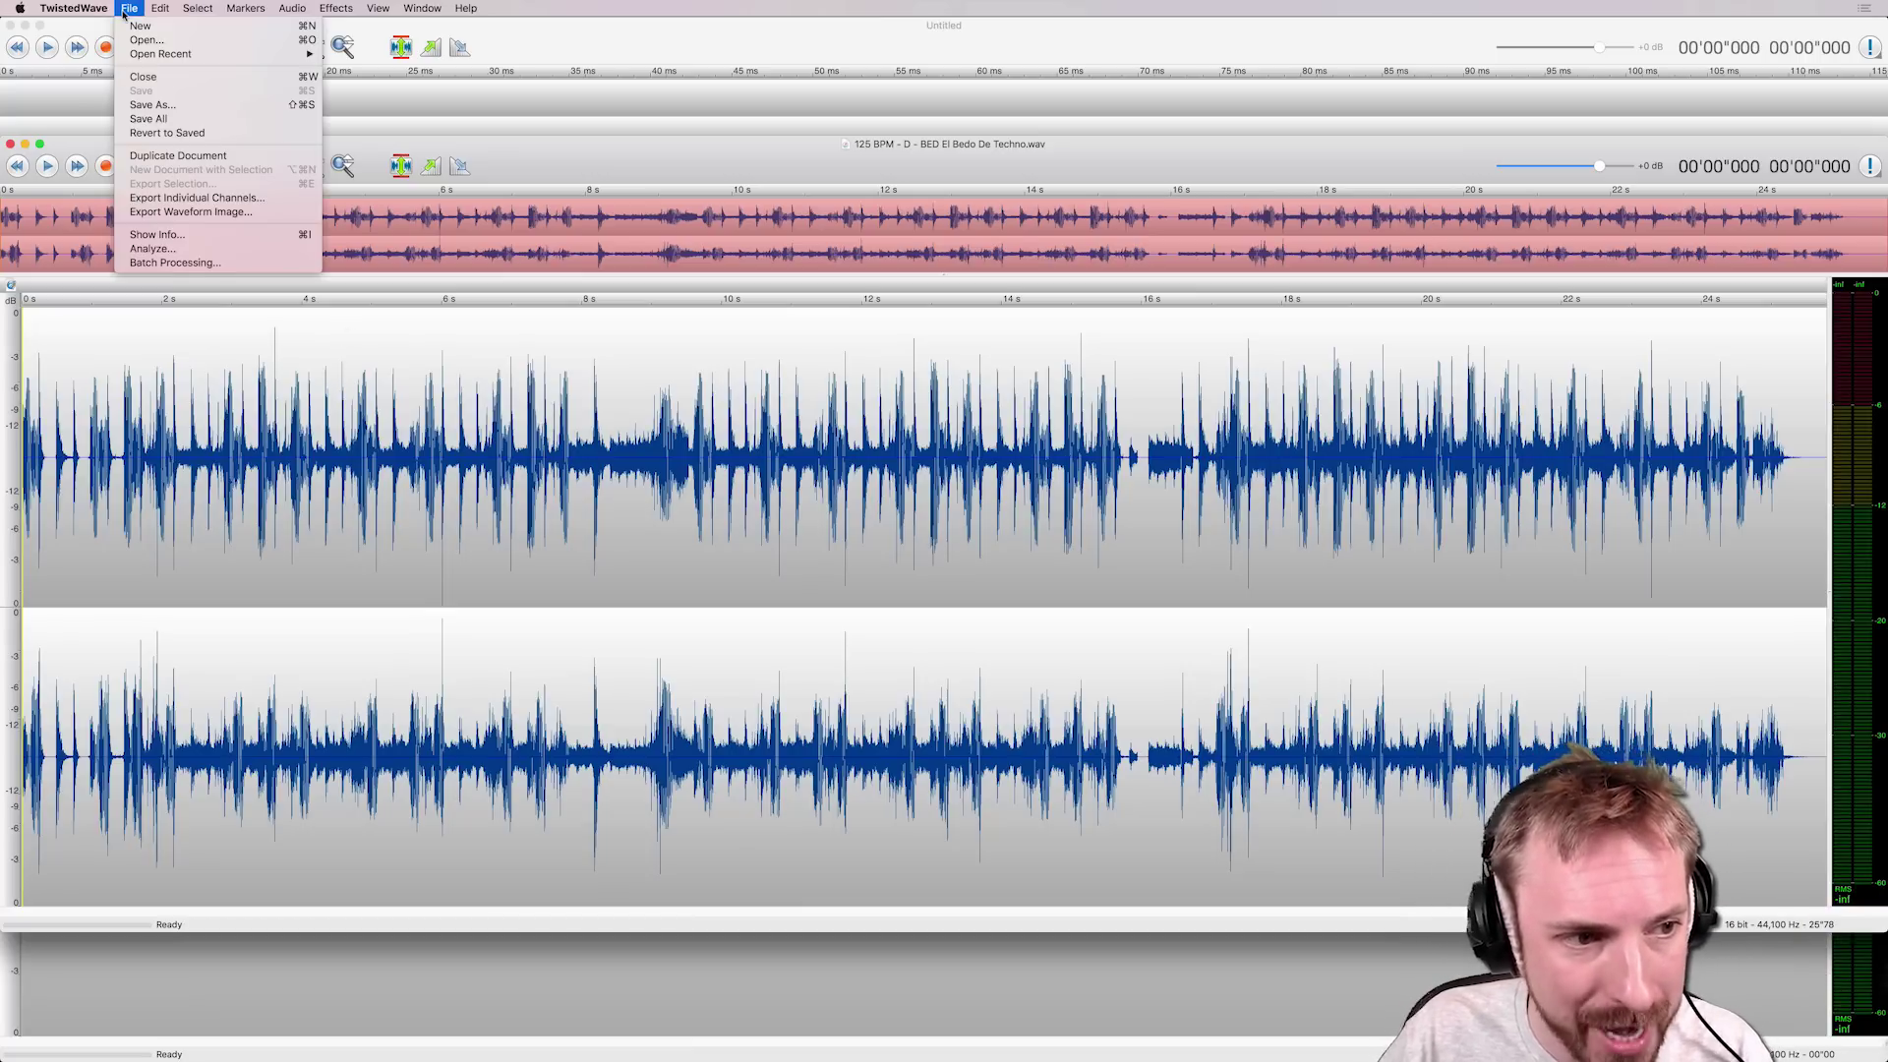
left_click(187, 263)
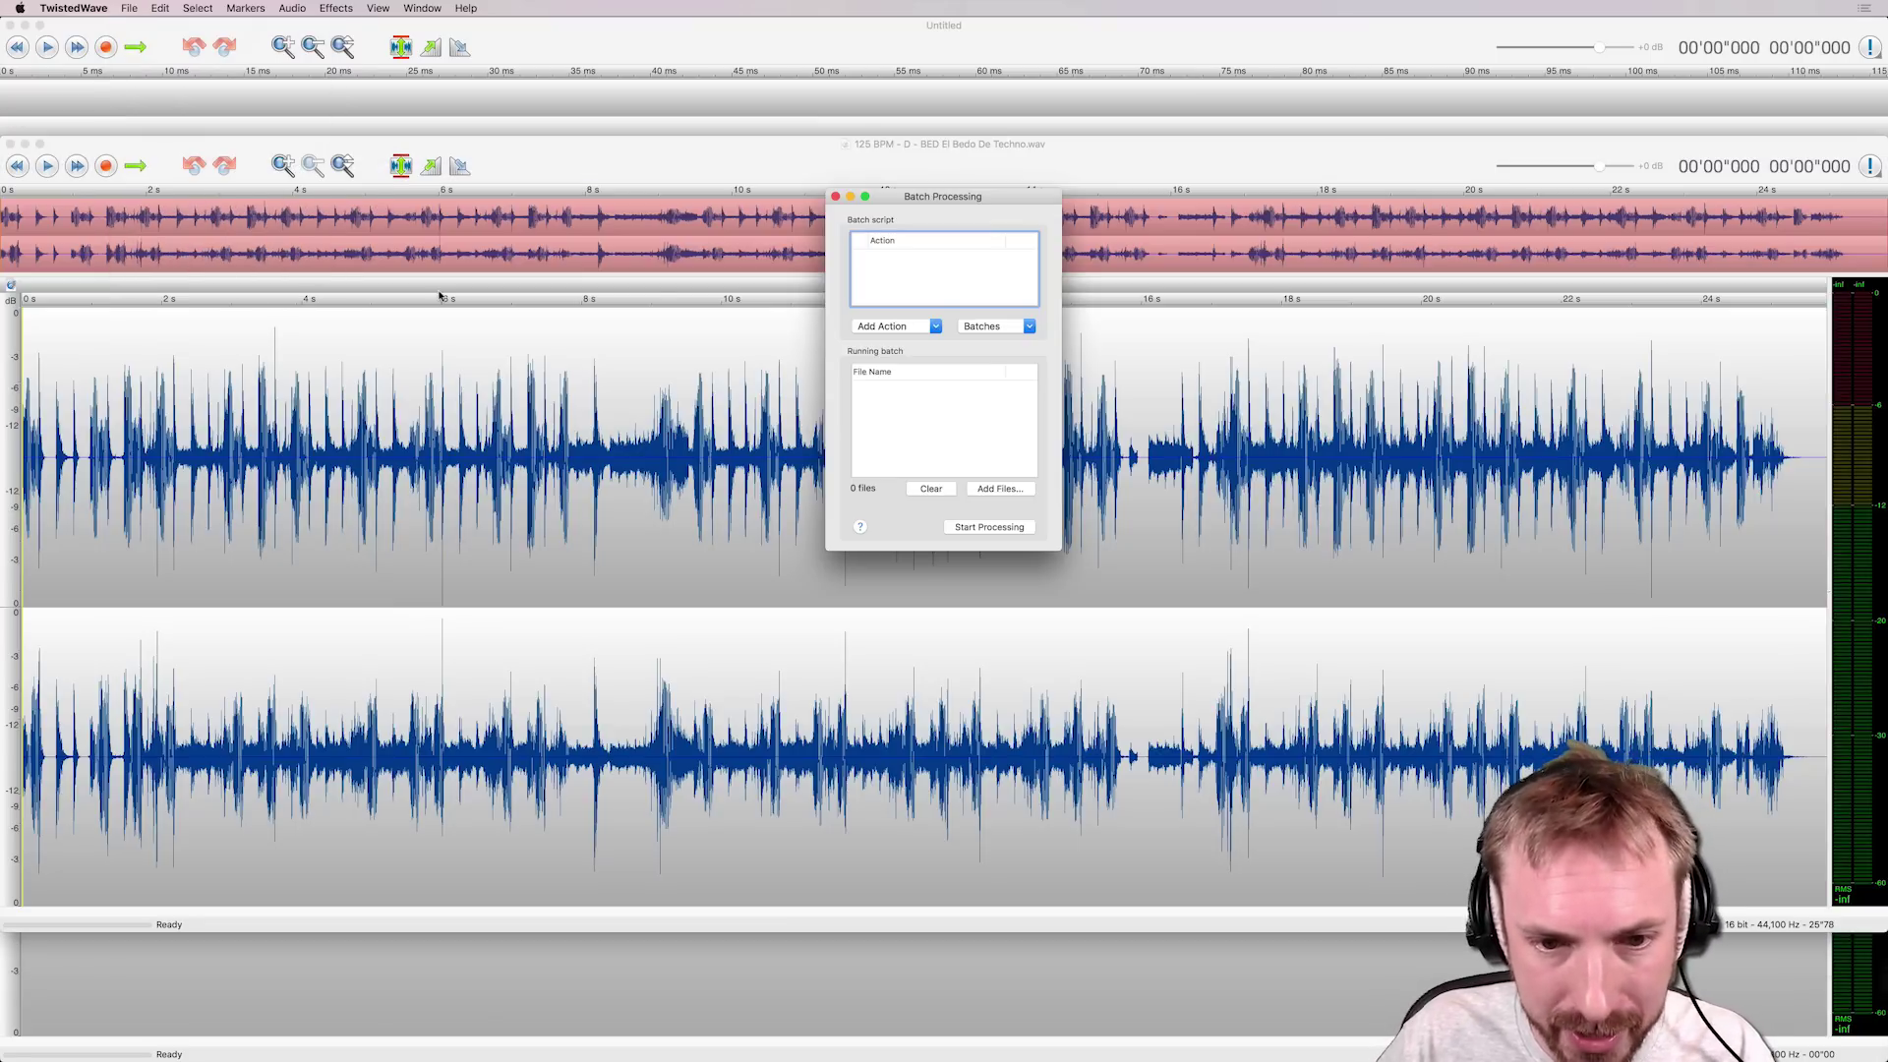
left_click(927, 327)
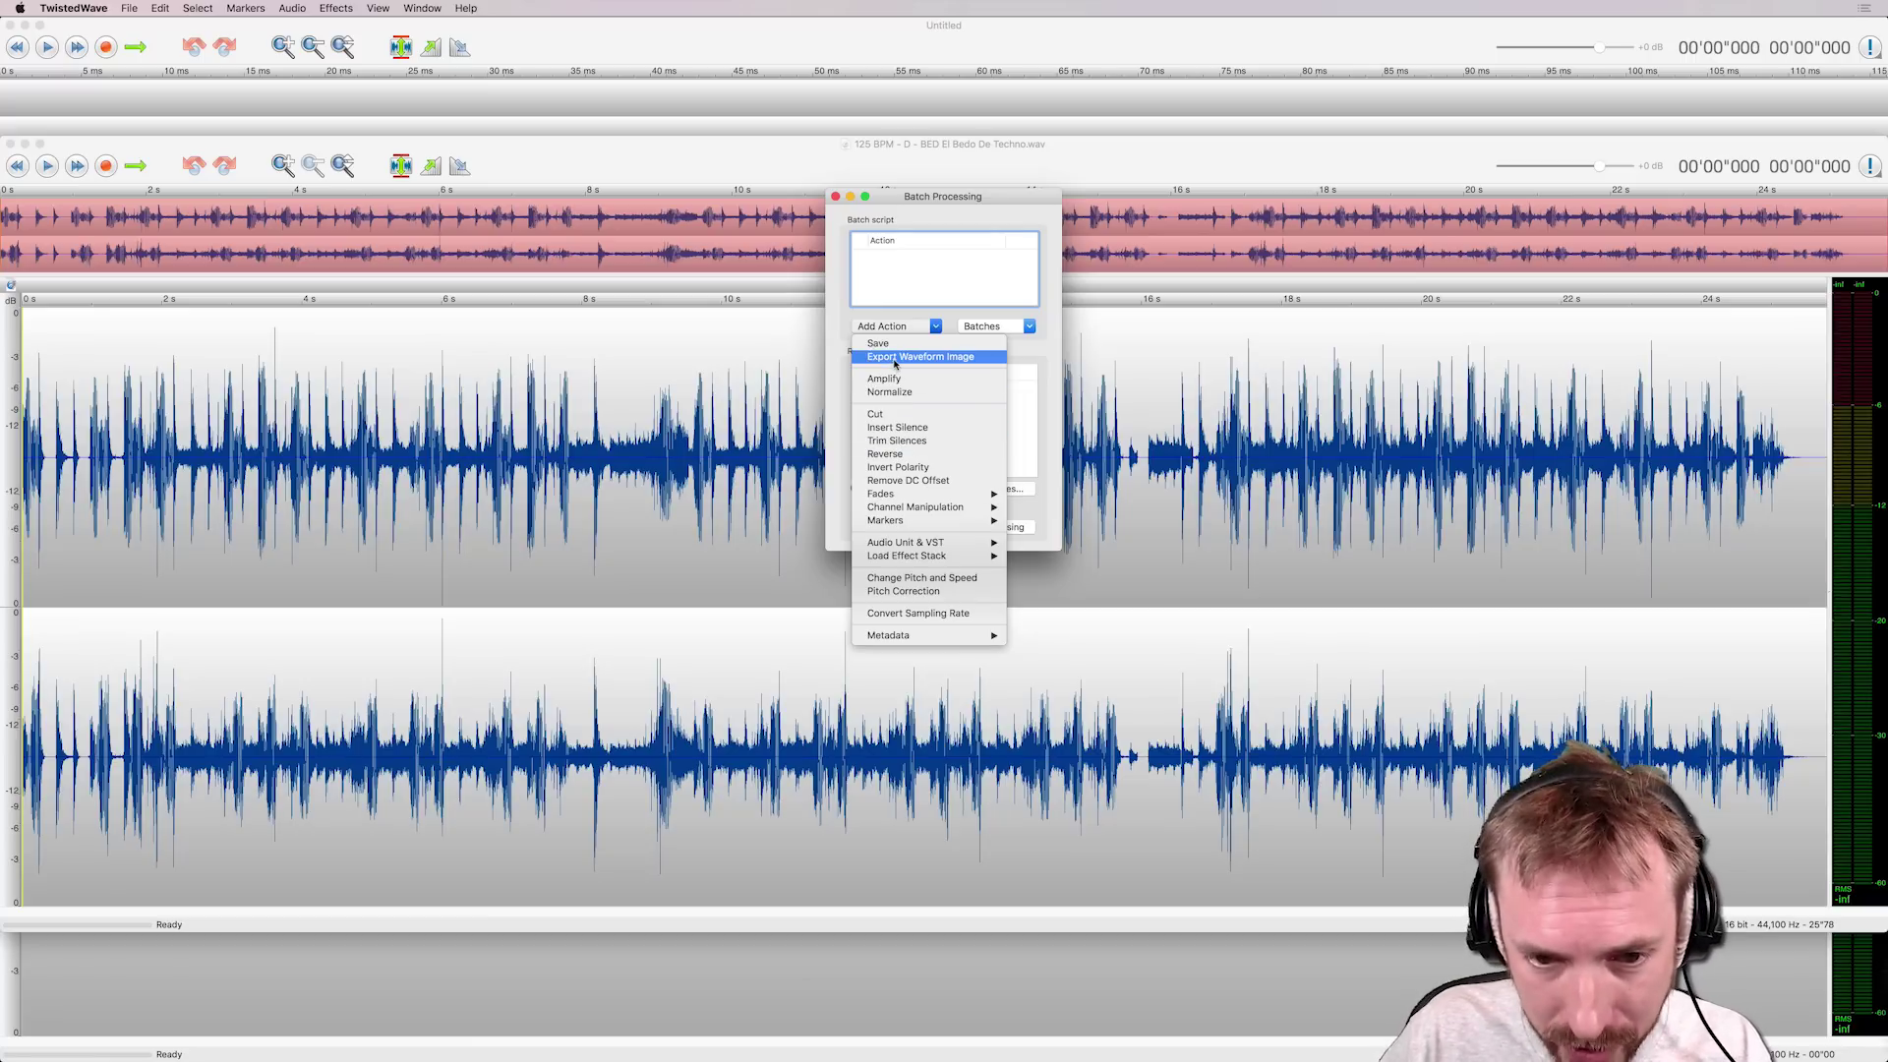
Step: Add Export Waveform Image to the batch script and open its settings
left_click(894, 358)
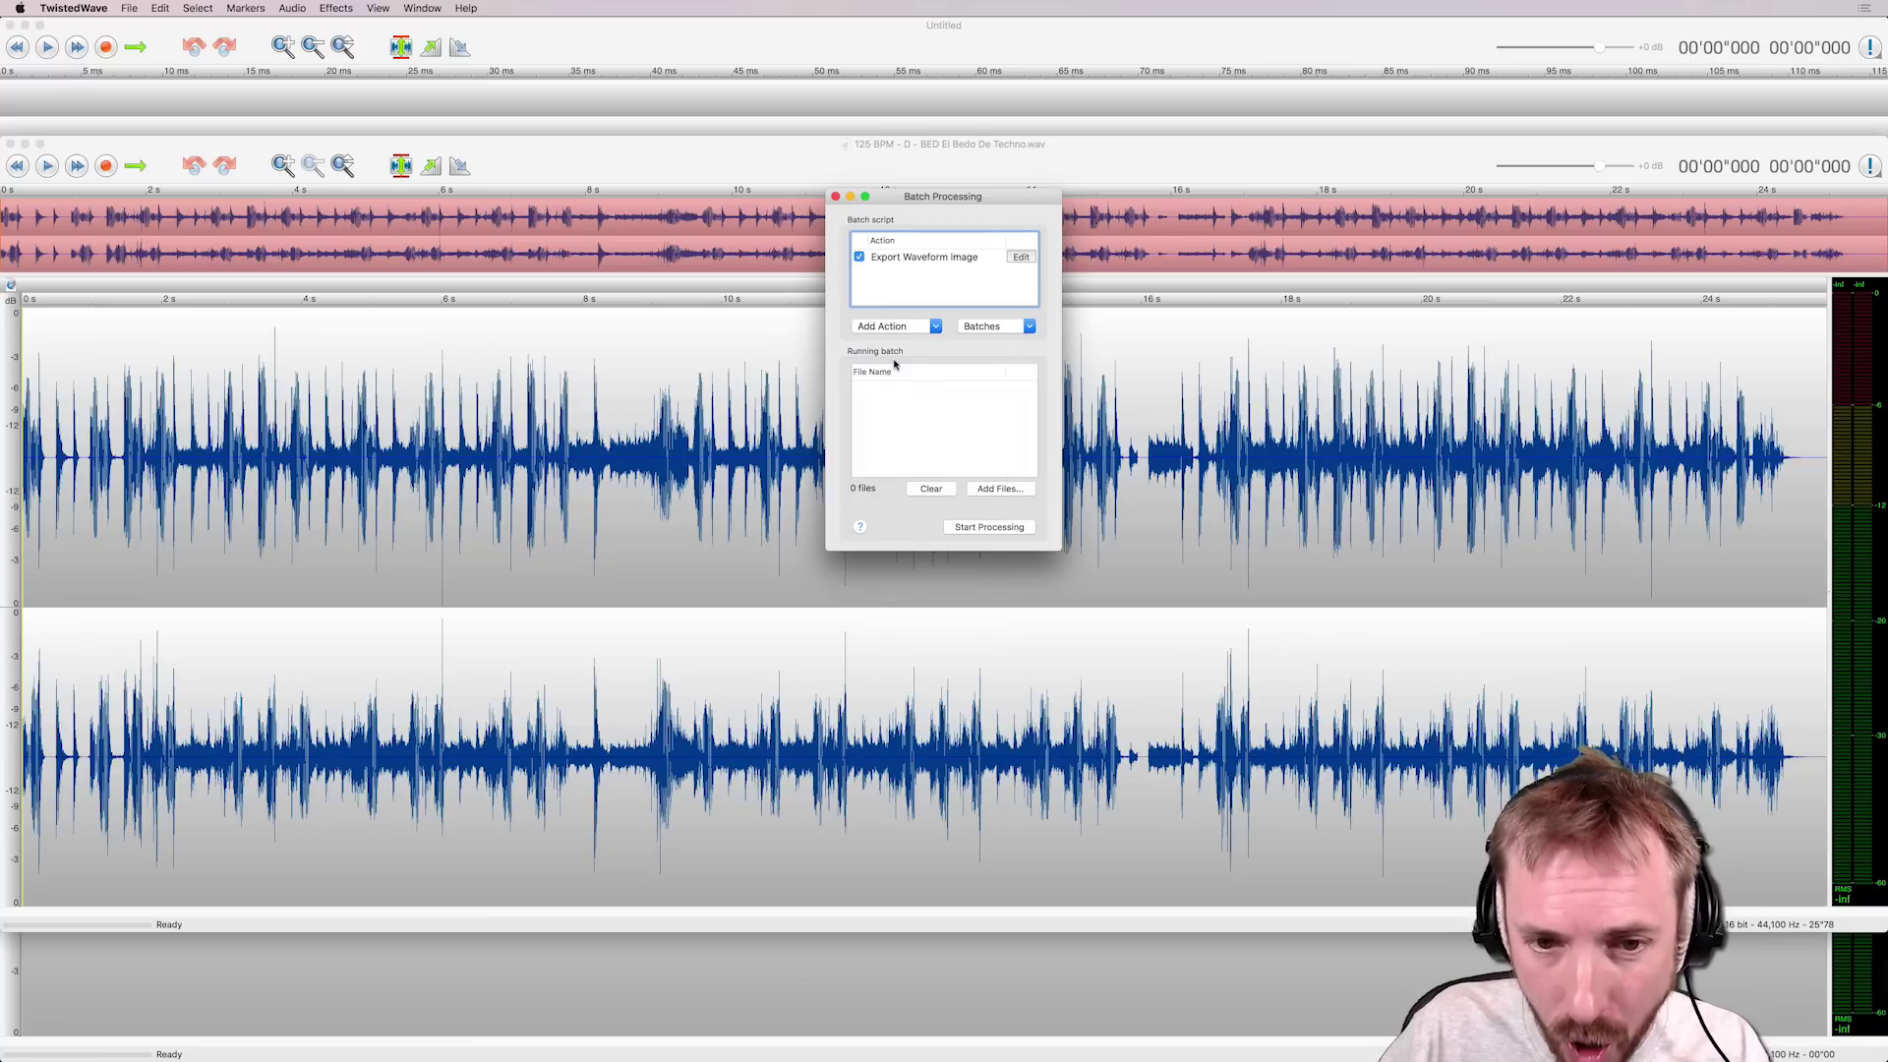
left_click(1020, 258)
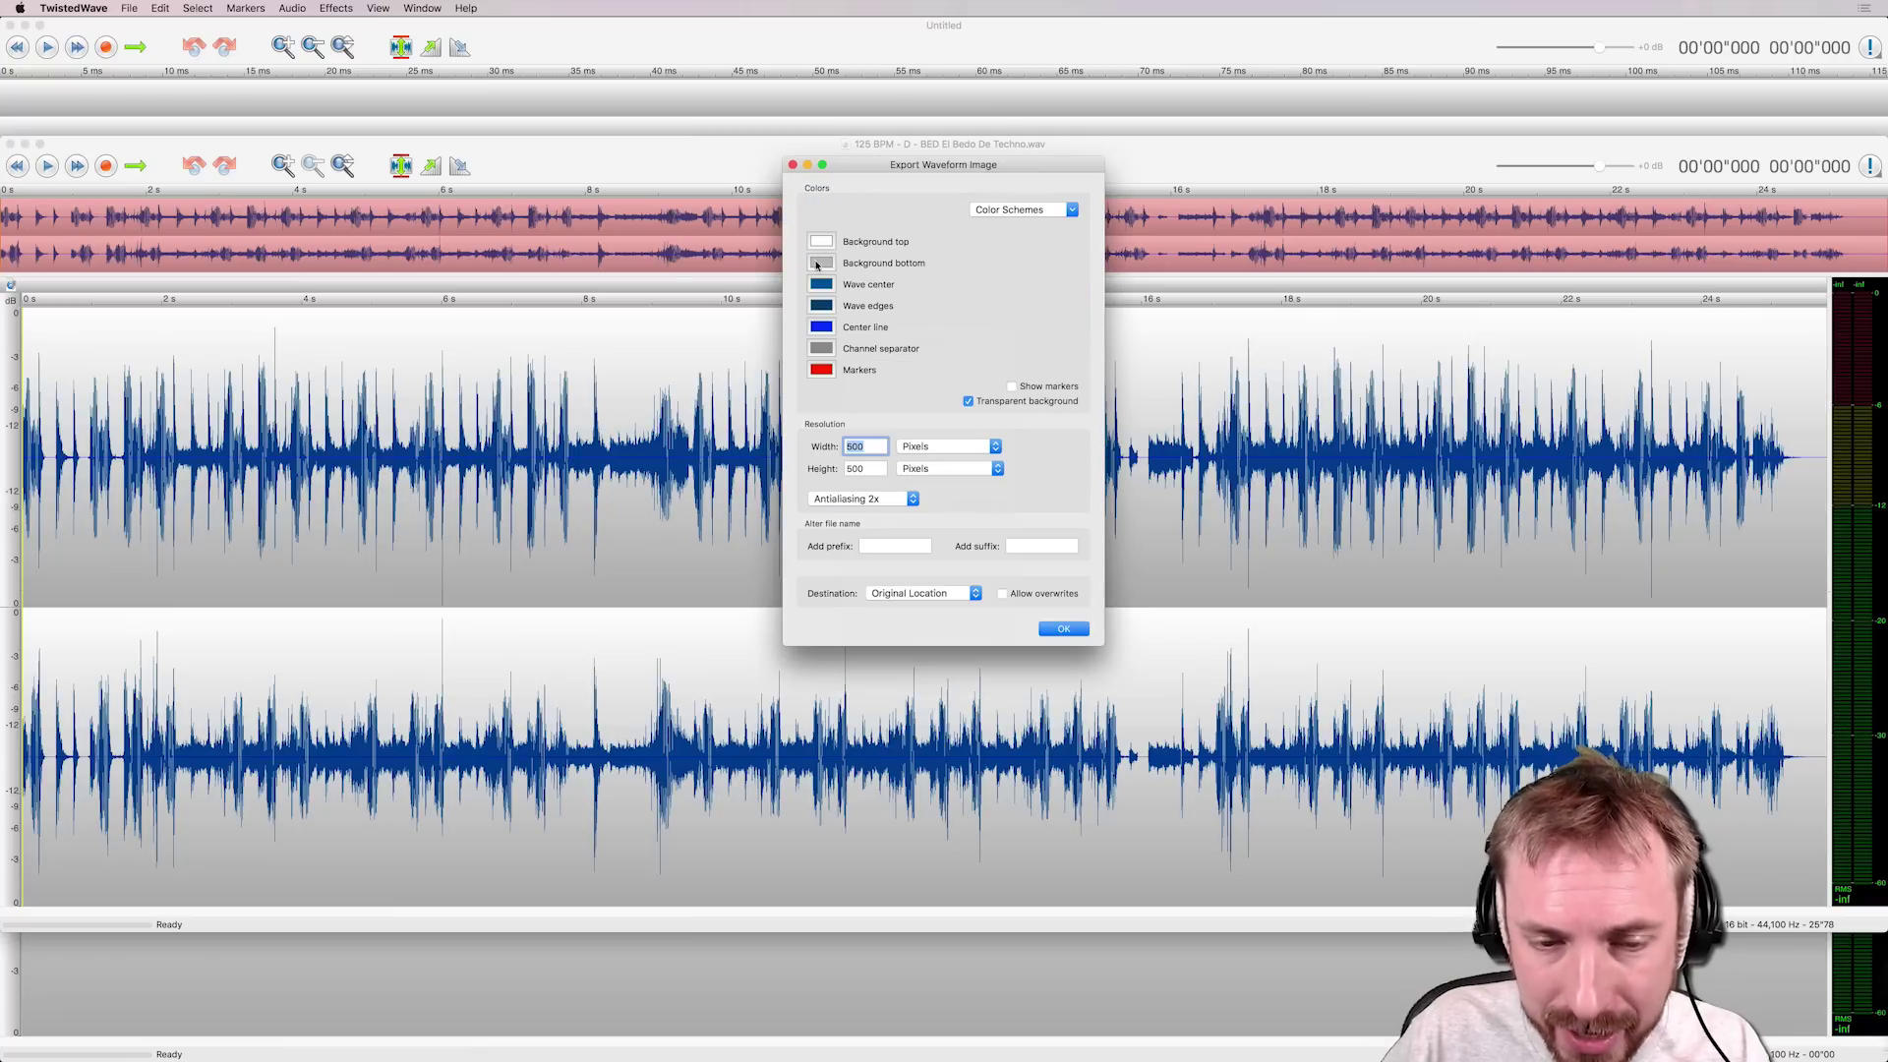